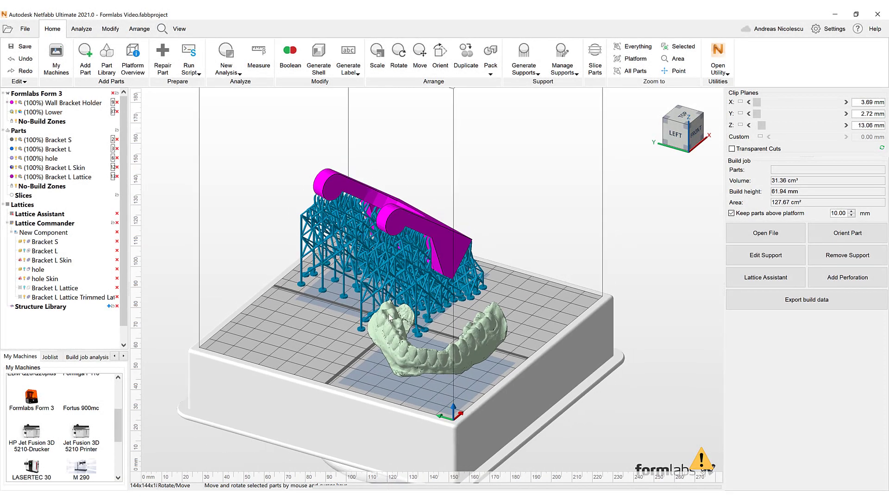
Step: Check the mesh status of the Wall Bracket Holder and Lower parts in the platform overview, widening the Status column
{"action": "mouse_move", "coordinate": [301, 254]}
{"action": "right_mouse_down"}
{"action": "mouse_move", "coordinate": [316, 235]}
{"action": "mouse_move", "coordinate": [335, 233]}
{"action": "mouse_move", "coordinate": [310, 241]}
{"action": "right_mouse_up"}
{"action": "scroll", "coordinate": [310, 241], "scroll_direction": "up", "scroll_amount": 3}
{"action": "scroll", "coordinate": [309, 242], "scroll_direction": "down", "scroll_amount": 1}
{"action": "right_click_drag", "start_coordinate": [450, 367], "coordinate": [432, 380]}
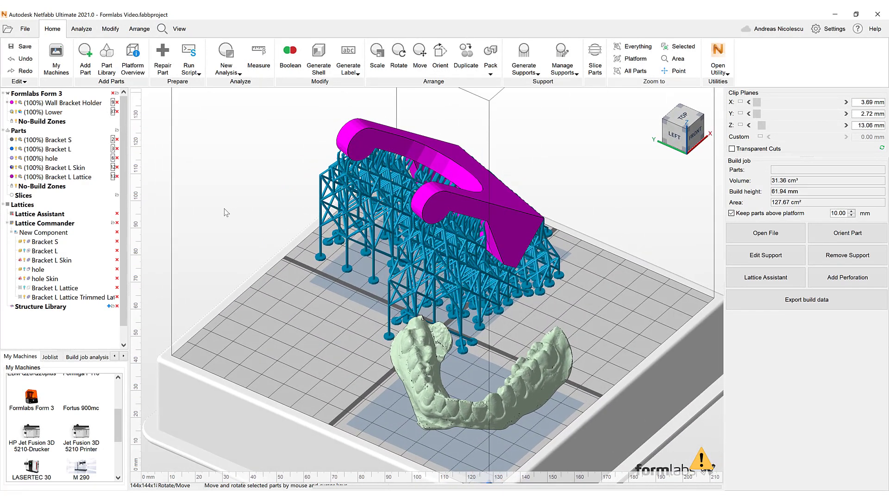
{"action": "left_click", "coordinate": [133, 58]}
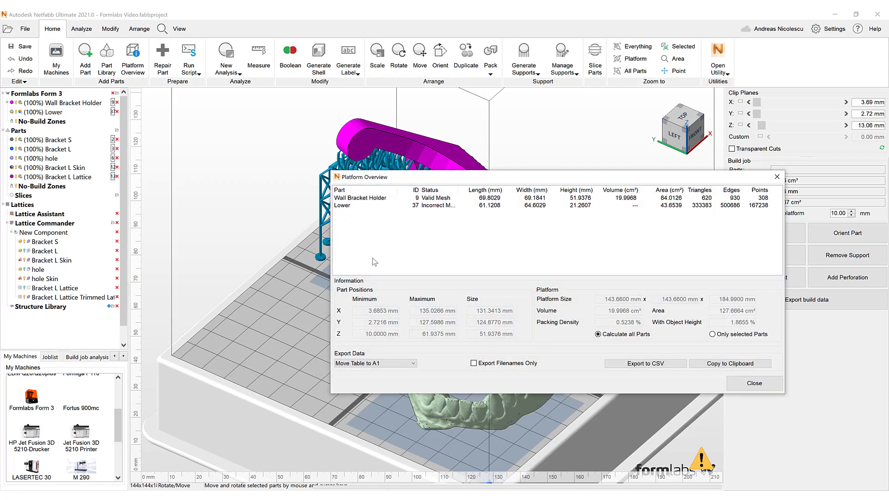
{"action": "left_click", "coordinate": [392, 199]}
{"action": "left_click", "coordinate": [417, 206]}
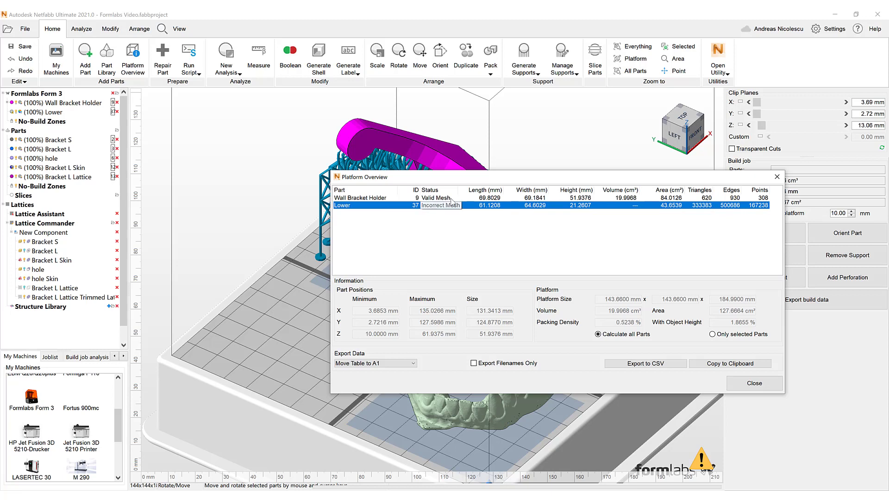
{"action": "left_click_drag", "start_coordinate": [458, 191], "coordinate": [528, 194]}
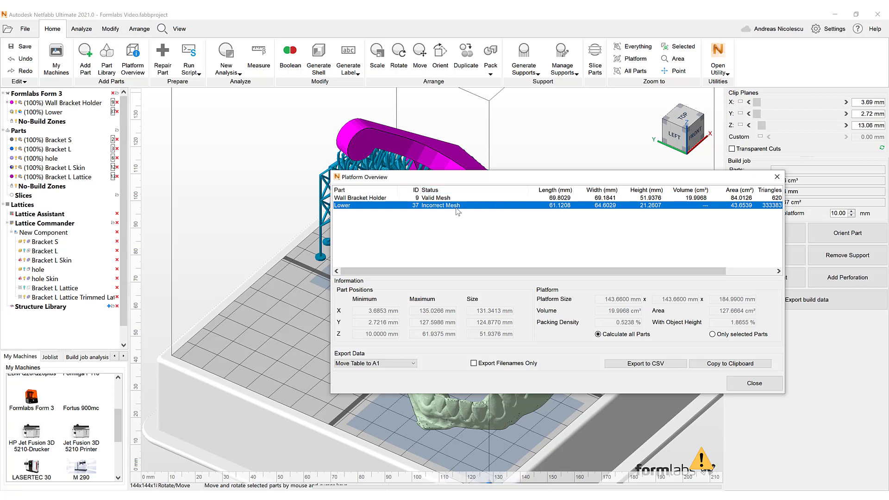
{"action": "left_click", "coordinate": [754, 383]}
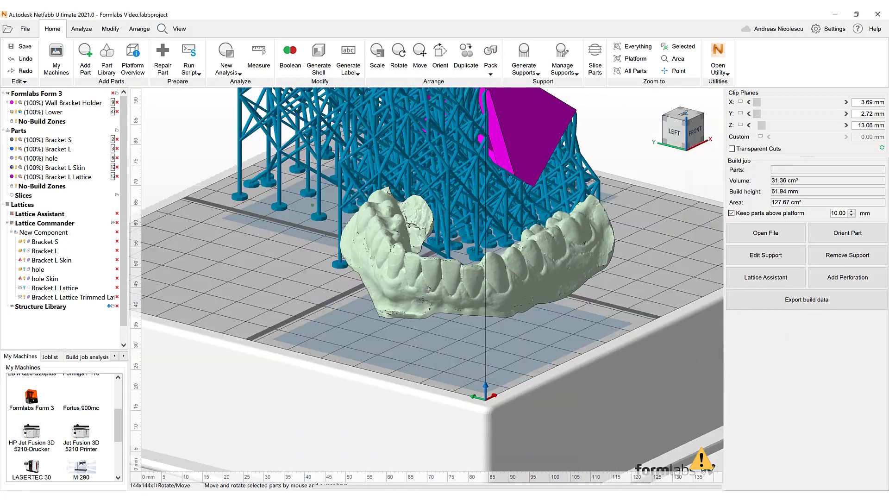
Step: Hide the Wall Bracket Holder and select the Lower dental model
{"action": "right_click_drag", "start_coordinate": [428, 290], "coordinate": [445, 280]}
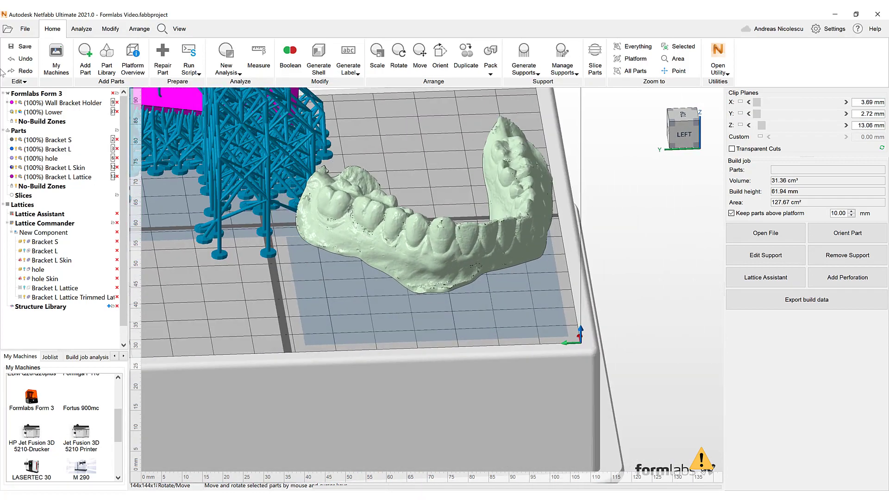
{"action": "left_click", "coordinate": [17, 106]}
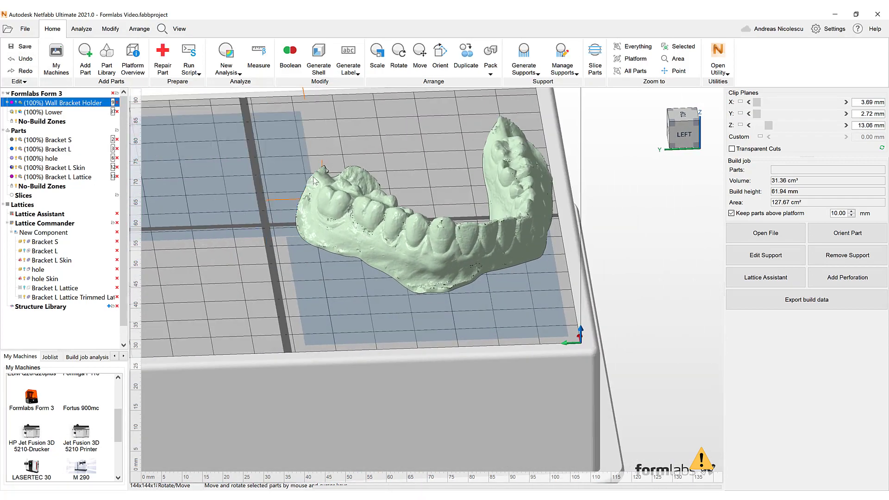
{"action": "middle_click_drag", "start_coordinate": [313, 177], "coordinate": [306, 307]}
{"action": "scroll", "coordinate": [365, 343], "scroll_direction": "up", "scroll_amount": 2}
{"action": "scroll", "coordinate": [370, 343], "scroll_direction": "down", "scroll_amount": 3}
{"action": "scroll", "coordinate": [371, 343], "scroll_direction": "up", "scroll_amount": 4}
{"action": "left_click", "coordinate": [371, 345]}
{"action": "mouse_move", "coordinate": [372, 346]}
{"action": "right_mouse_down"}
{"action": "mouse_move", "coordinate": [401, 334]}
{"action": "mouse_move", "coordinate": [363, 301]}
{"action": "mouse_move", "coordinate": [362, 355]}
{"action": "right_mouse_up"}
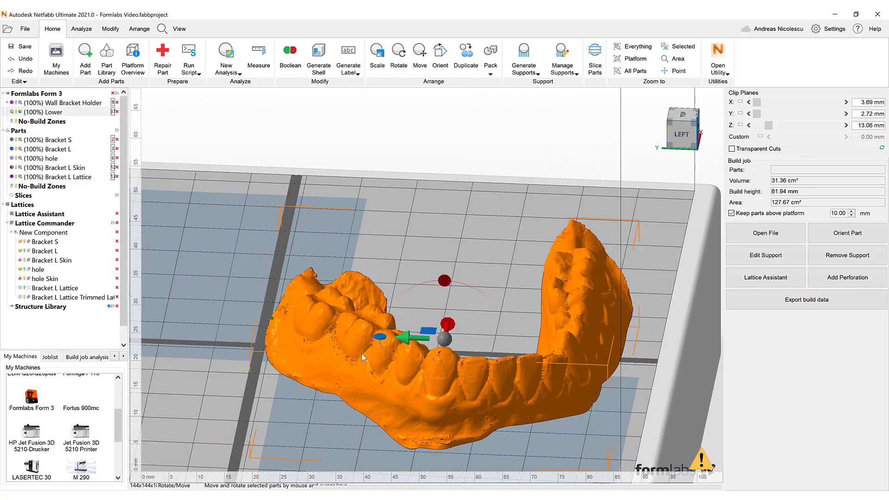
{"action": "scroll", "coordinate": [366, 359], "scroll_direction": "up", "scroll_amount": 2}
{"action": "scroll", "coordinate": [378, 370], "scroll_direction": "down", "scroll_amount": 3}
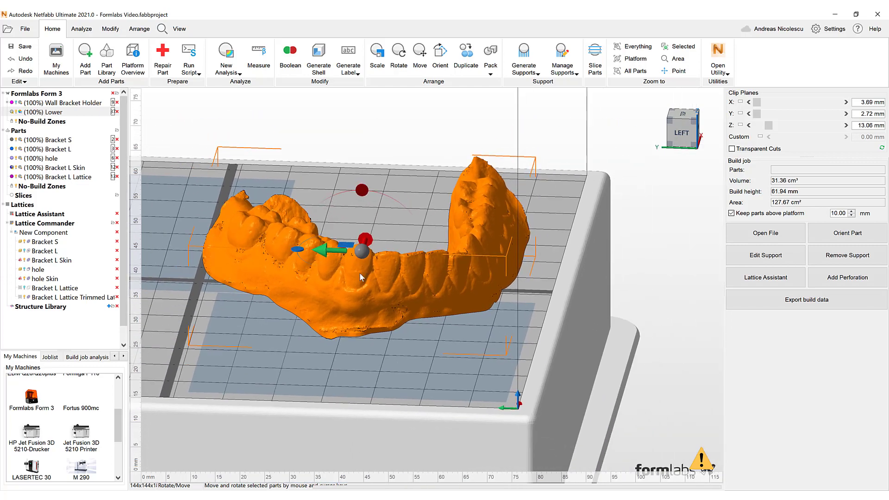
{"action": "right_click_drag", "start_coordinate": [361, 277], "coordinate": [316, 270]}
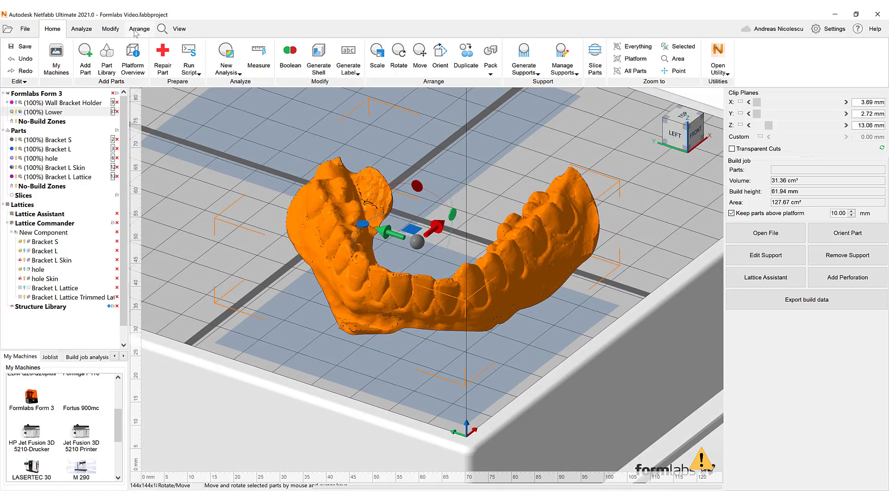
Step: Start a polygon cut on the Lower model in top view and outline the inner edge of the dental arch
{"action": "left_click", "coordinate": [689, 120]}
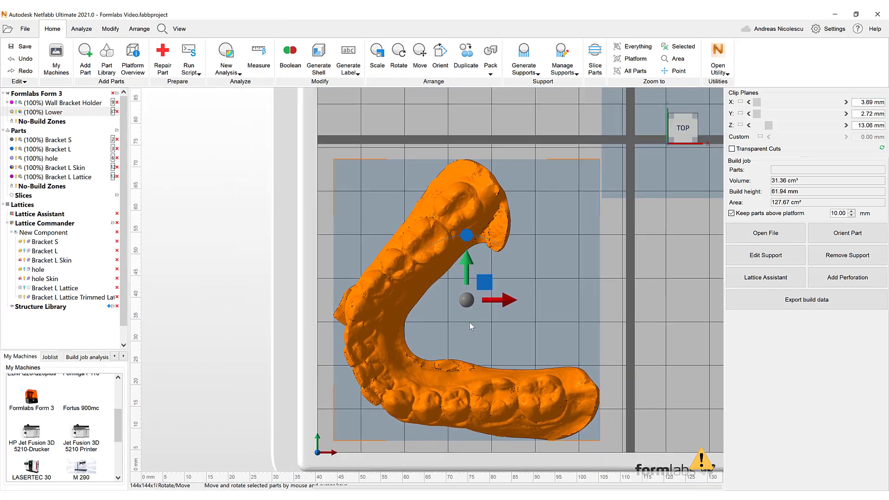
{"action": "middle_click_drag", "start_coordinate": [469, 323], "coordinate": [460, 270]}
{"action": "scroll", "coordinate": [463, 265], "scroll_direction": "up", "scroll_amount": 1}
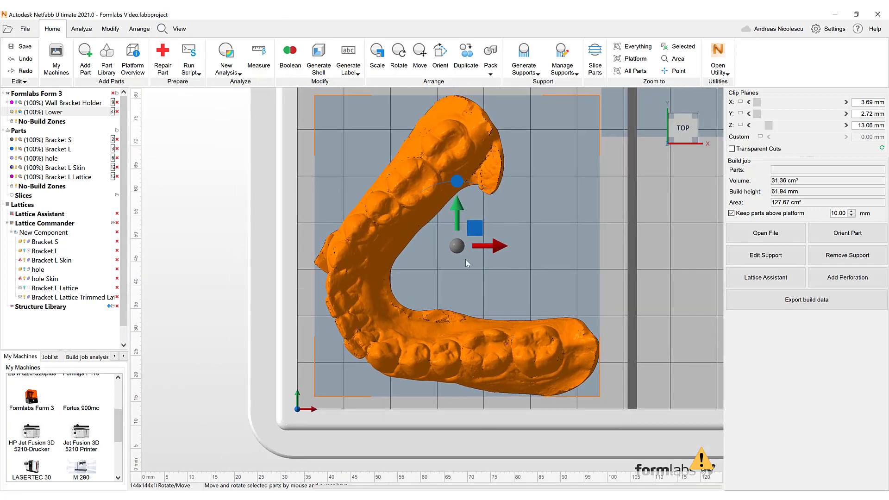
{"action": "left_click", "coordinate": [119, 32]}
{"action": "left_click", "coordinate": [50, 58]}
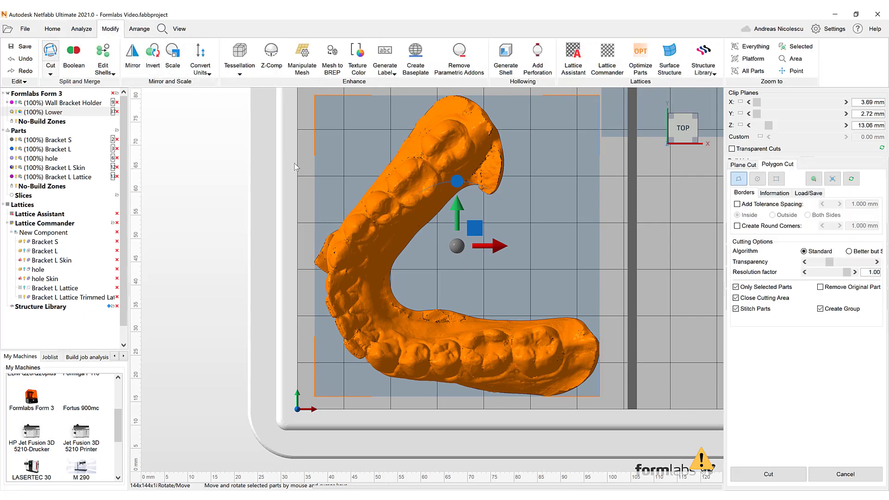
{"action": "left_click", "coordinate": [522, 118]}
{"action": "left_click", "coordinate": [483, 157]}
{"action": "left_click", "coordinate": [436, 202]}
{"action": "left_click", "coordinate": [394, 313]}
{"action": "left_click", "coordinate": [443, 317]}
{"action": "left_click", "coordinate": [472, 324]}
{"action": "left_click", "coordinate": [511, 326]}
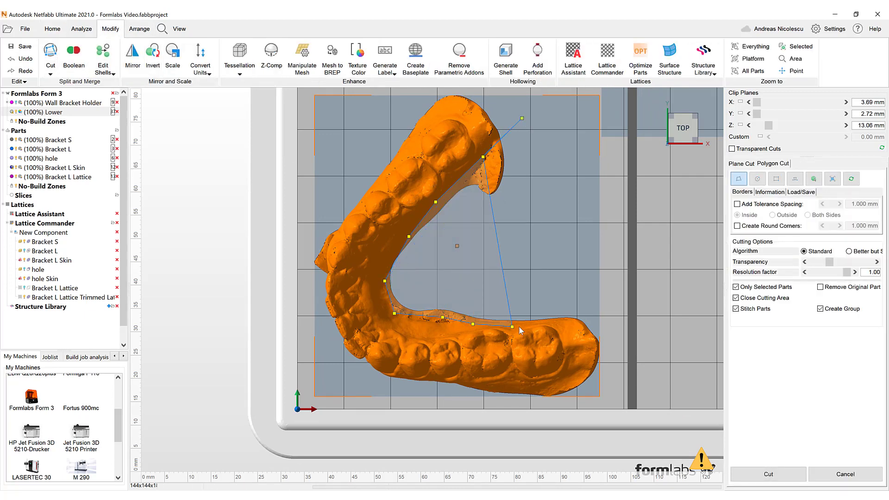
Step: Complete the cut polygon around the outer edge of the teeth, adjust its end points, and cut the Lower model
{"action": "left_click", "coordinate": [554, 384]}
{"action": "left_click", "coordinate": [475, 389]}
{"action": "left_click", "coordinate": [421, 386]}
{"action": "left_click", "coordinate": [358, 373]}
{"action": "left_click", "coordinate": [324, 332]}
{"action": "left_click", "coordinate": [334, 234]}
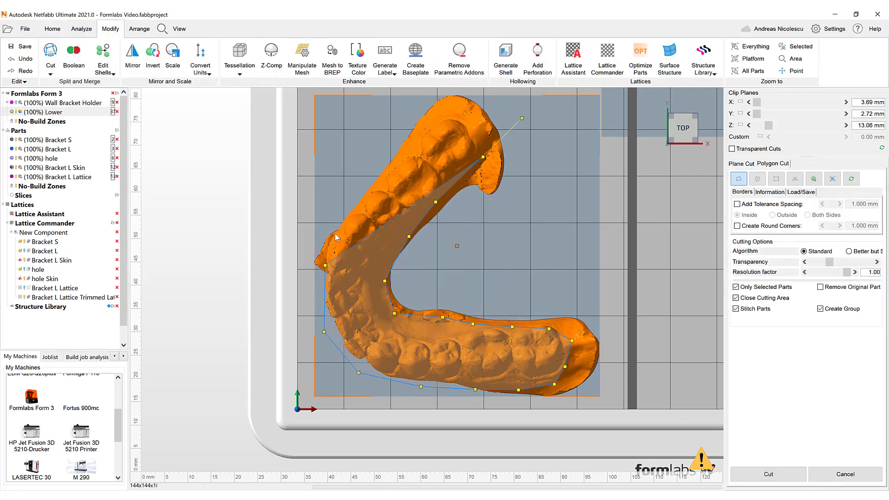
{"action": "left_click", "coordinate": [354, 199]}
{"action": "left_click", "coordinate": [391, 154]}
{"action": "left_click_drag", "start_coordinate": [508, 123], "coordinate": [490, 104]}
{"action": "left_click_drag", "start_coordinate": [483, 157], "coordinate": [497, 135]}
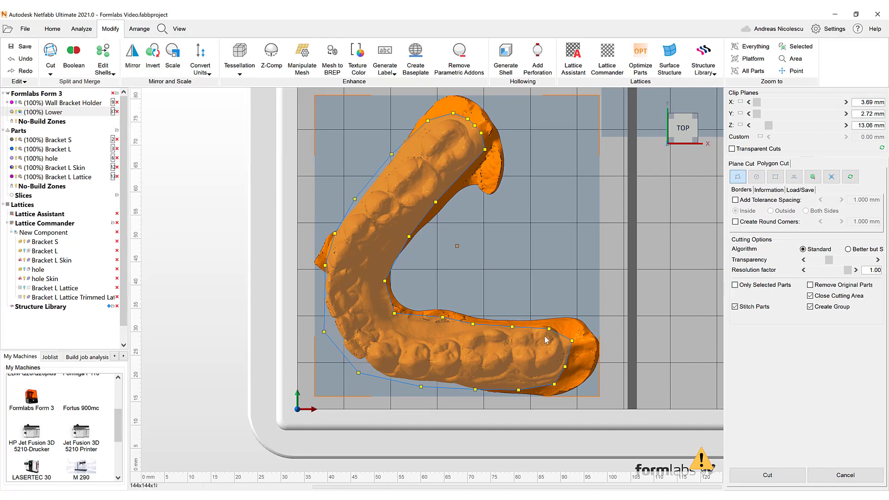
{"action": "left_click", "coordinate": [767, 475]}
Step: Move the surplus outer piece away from the dental arch, delete it, and select the trimmed jaw
{"action": "left_click", "coordinate": [490, 179]}
{"action": "left_click_drag", "start_coordinate": [476, 227], "coordinate": [600, 206]}
{"action": "key", "text": "Delete"}
{"action": "left_click", "coordinate": [472, 256]}
{"action": "left_click", "coordinate": [399, 315]}
{"action": "right_click_drag", "start_coordinate": [398, 315], "coordinate": [456, 252]}
{"action": "scroll", "coordinate": [456, 252], "scroll_direction": "up", "scroll_amount": 2}
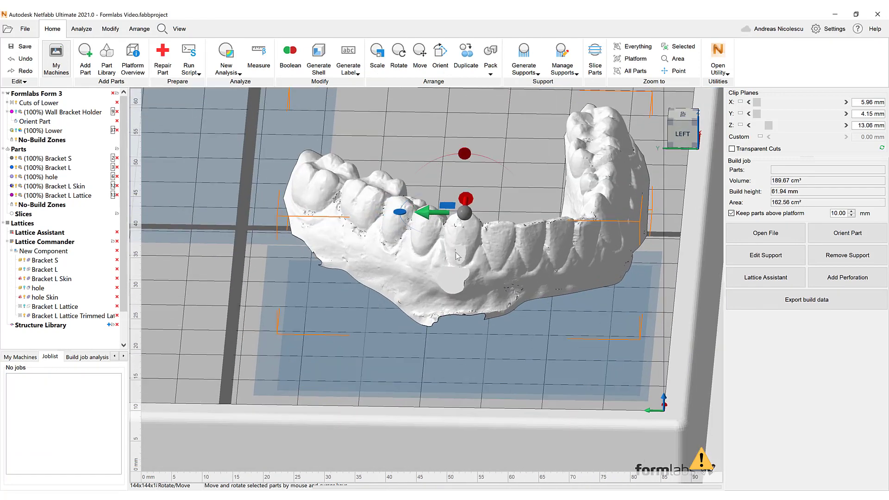
Step: Start a second polygon cut in left view and outline the ragged lower edge of the trimmed jaw
{"action": "left_click", "coordinate": [110, 28]}
{"action": "left_click", "coordinate": [51, 56]}
{"action": "left_click", "coordinate": [350, 346]}
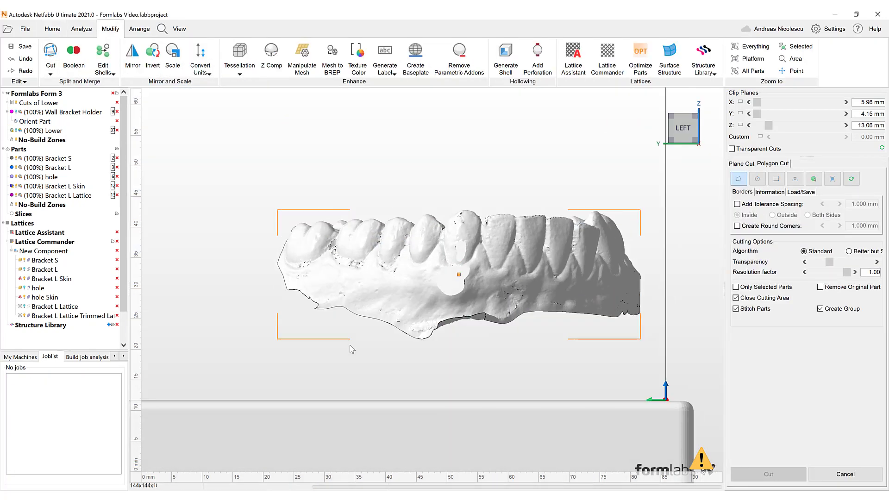
{"action": "left_click", "coordinate": [463, 294]}
{"action": "left_click", "coordinate": [554, 298]}
{"action": "left_click", "coordinate": [628, 300]}
{"action": "left_click", "coordinate": [657, 304]}
{"action": "left_click", "coordinate": [664, 352]}
{"action": "left_click", "coordinate": [417, 368]}
{"action": "left_click", "coordinate": [250, 332]}
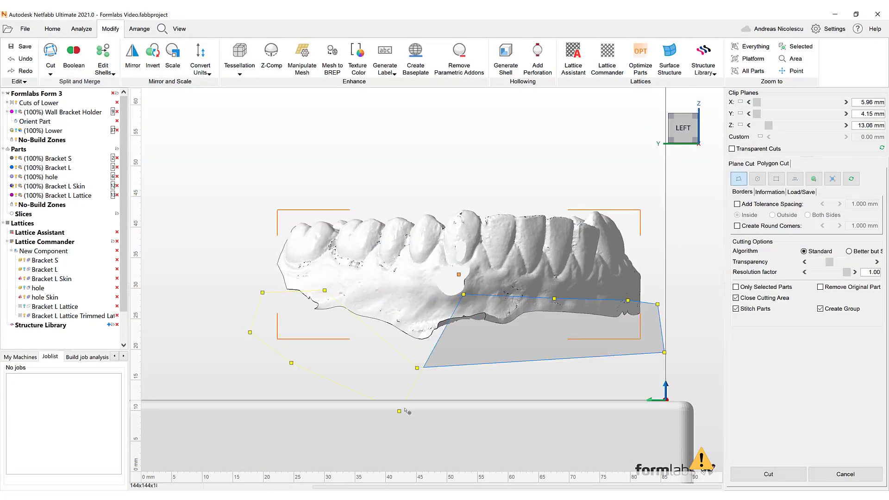
Step: Adjust the polygon's corner points so it encloses the whole ragged base, and cut the jaw along it
{"action": "left_click", "coordinate": [250, 285]}
{"action": "left_click_drag", "start_coordinate": [251, 285], "coordinate": [255, 277]}
{"action": "left_click_drag", "start_coordinate": [324, 290], "coordinate": [312, 377]}
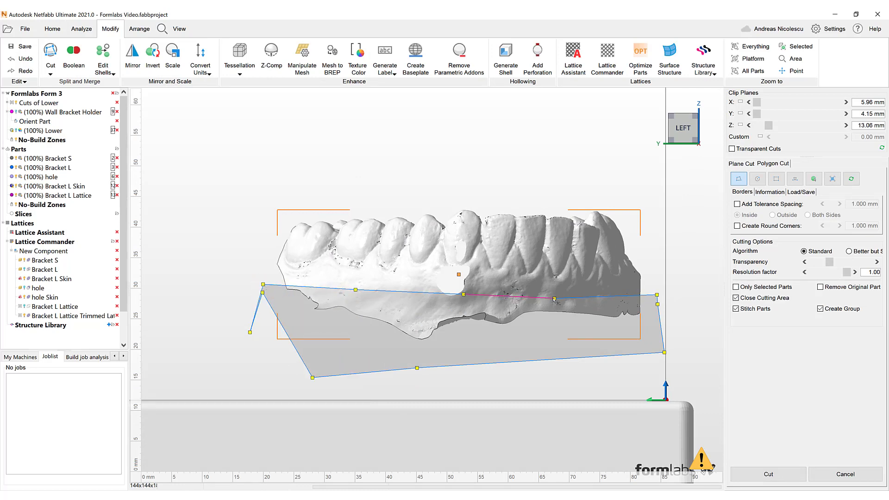
{"action": "left_click", "coordinate": [768, 474]}
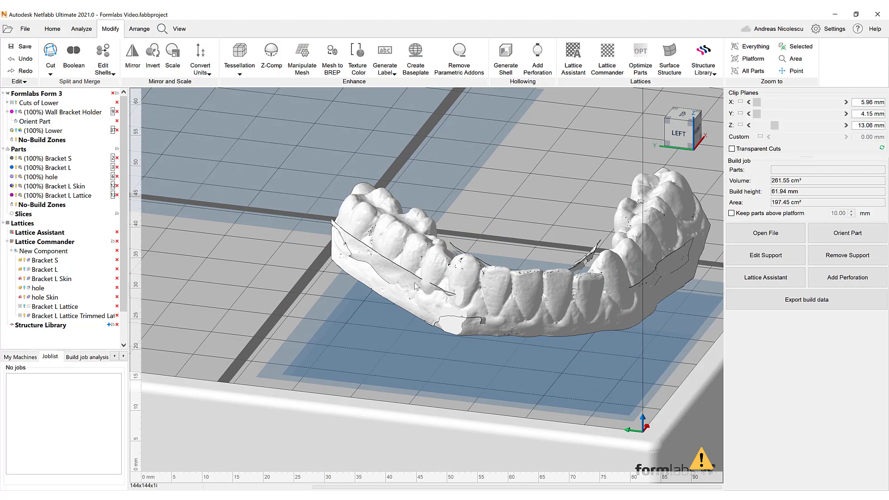
Step: Move the cut-off base away from the jaw and delete it
{"action": "left_click", "coordinate": [416, 286]}
{"action": "left_click_drag", "start_coordinate": [447, 282], "coordinate": [250, 283]}
{"action": "key", "text": "Delete"}
{"action": "key", "text": "Return"}
{"action": "right_click_drag", "start_coordinate": [444, 259], "coordinate": [445, 344]}
Step: Open the trimmed jaw for mesh repair and inspect its open lower border
{"action": "left_click", "coordinate": [312, 265]}
{"action": "left_click", "coordinate": [53, 28]}
{"action": "left_click", "coordinate": [162, 60]}
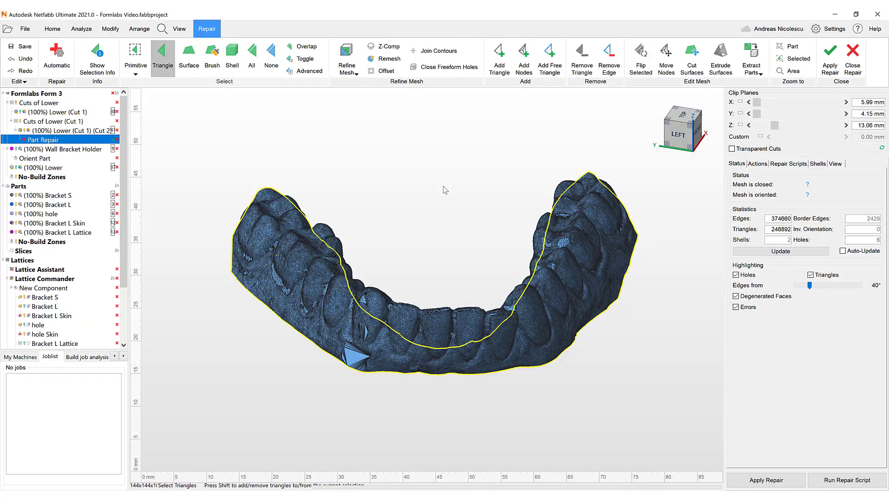
{"action": "scroll", "coordinate": [473, 234], "scroll_direction": "down", "scroll_amount": 3}
{"action": "right_click_drag", "start_coordinate": [437, 350], "coordinate": [482, 296]}
{"action": "scroll", "coordinate": [471, 337], "scroll_direction": "up", "scroll_amount": 3}
{"action": "middle_click_drag", "start_coordinate": [491, 282], "coordinate": [292, 309]}
{"action": "right_click_drag", "start_coordinate": [292, 309], "coordinate": [393, 300]}
{"action": "middle_click_drag", "start_coordinate": [392, 300], "coordinate": [481, 297]}
{"action": "scroll", "coordinate": [482, 297], "scroll_direction": "down", "scroll_amount": 2}
Step: List the jaw's shells and delete all the tiny stray ones, keeping only the main shell
{"action": "left_click", "coordinate": [232, 59]}
{"action": "left_click", "coordinate": [509, 321]}
{"action": "left_click", "coordinate": [811, 164]}
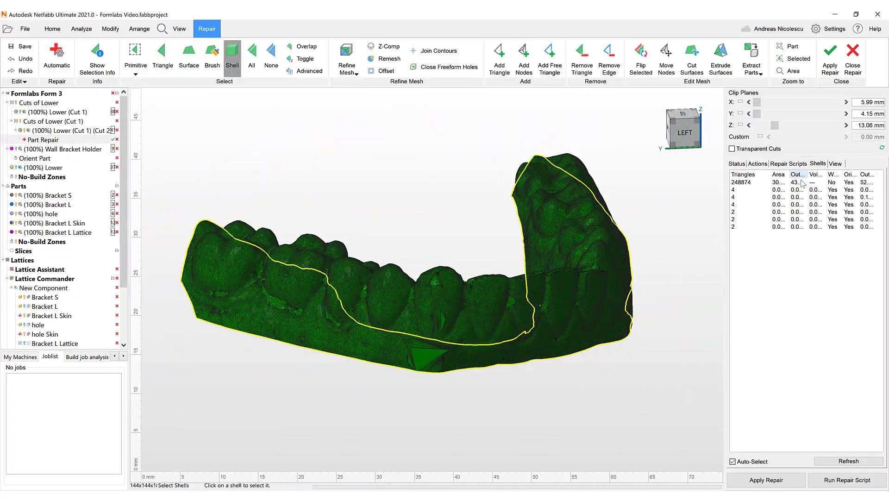
{"action": "left_click", "coordinate": [751, 193]}
{"action": "left_click", "coordinate": [746, 227], "text": "shift"}
{"action": "key", "text": "Delete"}
{"action": "key", "text": "Return"}
Step: Extrude the main shell's surface with Normal (Surface) and Real Extrusion, using a Z direction of 15, and apply the repair
{"action": "left_click", "coordinate": [751, 183]}
{"action": "right_click_drag", "start_coordinate": [473, 247], "coordinate": [429, 278]}
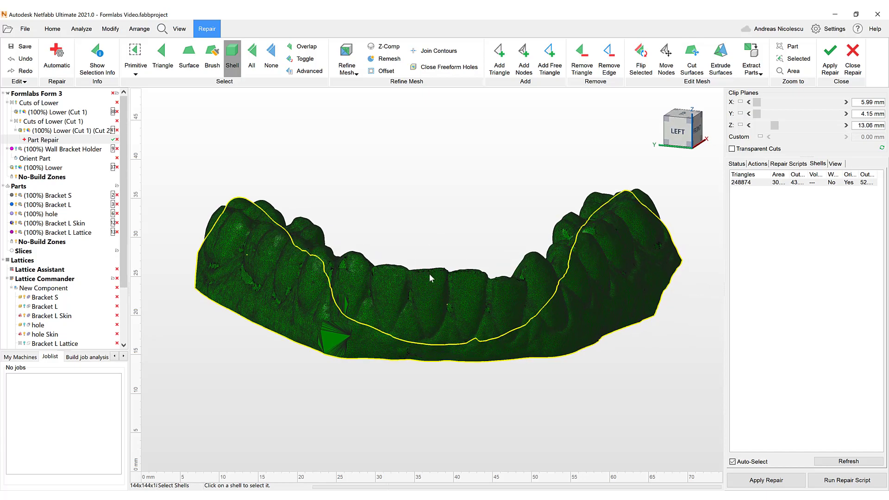
{"action": "scroll", "coordinate": [430, 278], "scroll_direction": "up", "scroll_amount": 5}
{"action": "scroll", "coordinate": [482, 341], "scroll_direction": "down", "scroll_amount": 4}
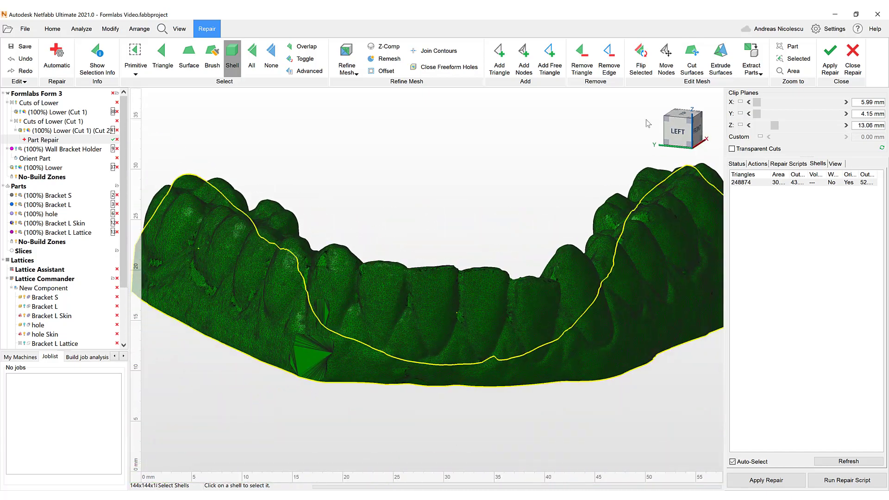
{"action": "left_click", "coordinate": [720, 68]}
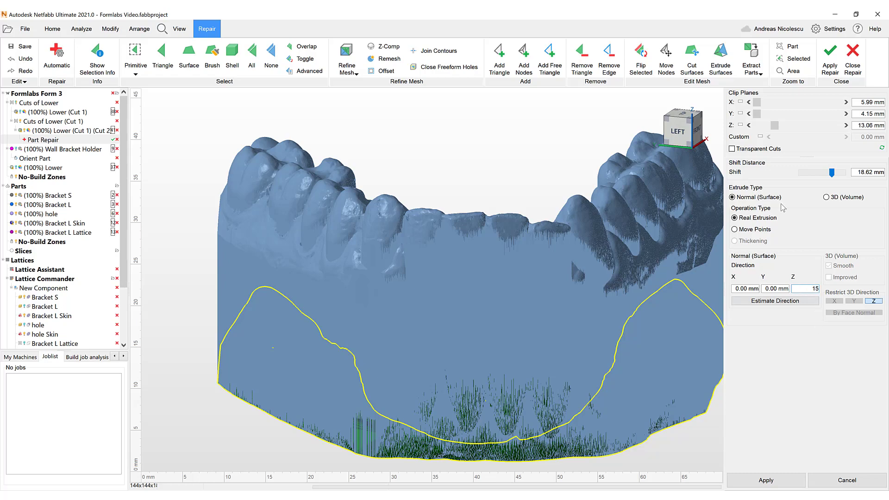
{"action": "left_click", "coordinate": [766, 480]}
{"action": "right_click_drag", "start_coordinate": [431, 340], "coordinate": [369, 303]}
{"action": "left_click", "coordinate": [829, 60]}
Step: Hide the unrepaired Lower (Cut 1) (Cut 2) part and select its repaired version
{"action": "left_click", "coordinate": [426, 283]}
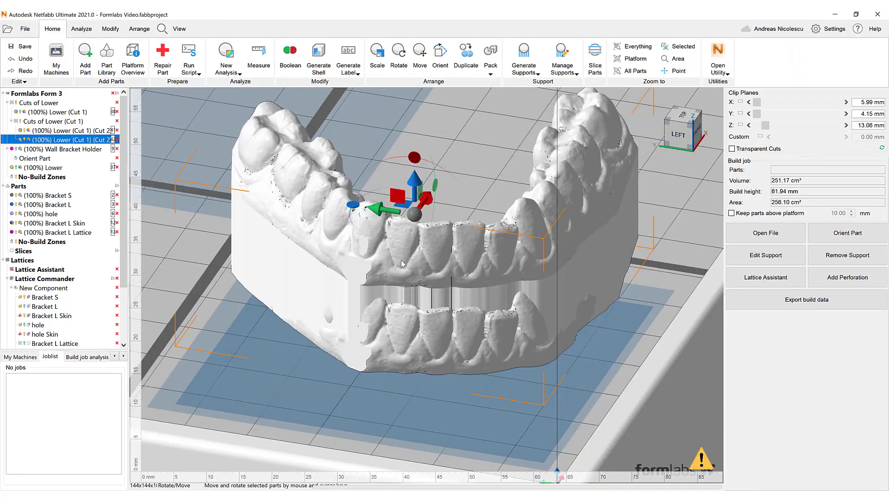
{"action": "left_click", "coordinate": [24, 130]}
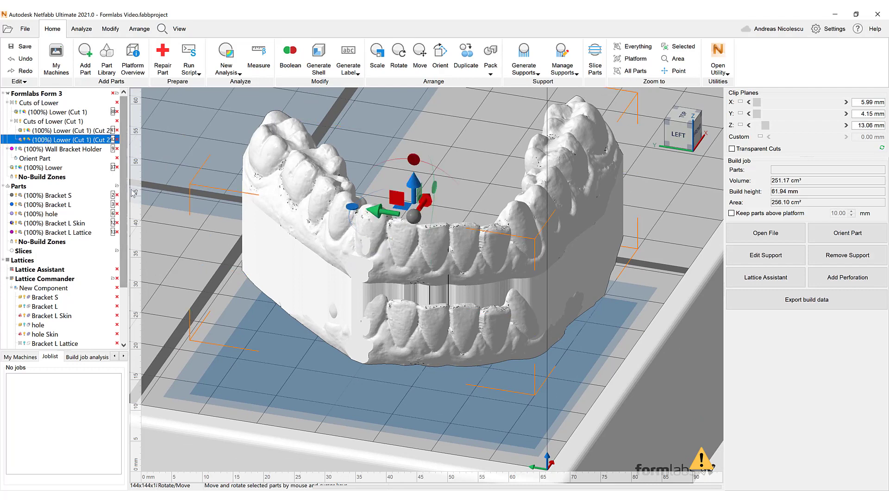
{"action": "left_click", "coordinate": [24, 130]}
{"action": "left_click", "coordinate": [492, 222]}
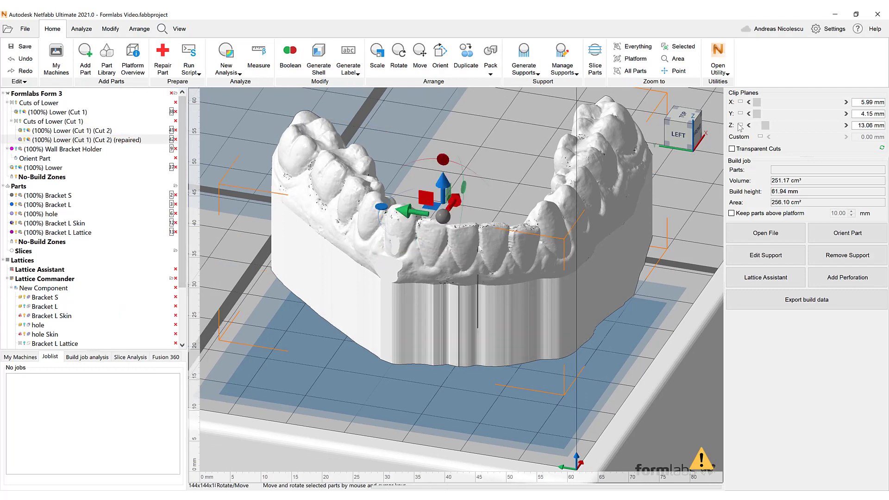
Step: Turn on the Z clip plane and move it to about 26 mm, just above the extruded base
{"action": "left_click", "coordinate": [740, 125]}
{"action": "left_click_drag", "start_coordinate": [765, 125], "coordinate": [801, 125]}
{"action": "right_click_drag", "start_coordinate": [381, 306], "coordinate": [533, 239]}
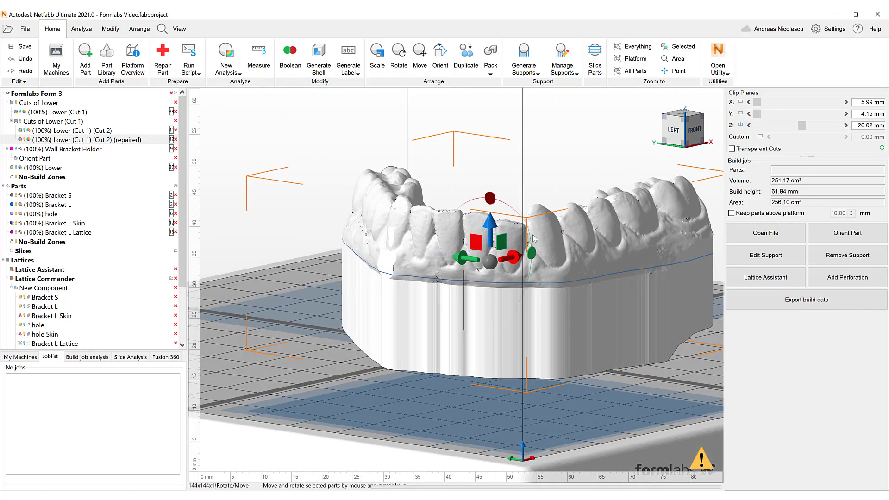
Step: Plane-cut the repaired Lower part horizontally at a base point Z of 27 mm, applying the cut only to selected parts
{"action": "left_click", "coordinate": [110, 29]}
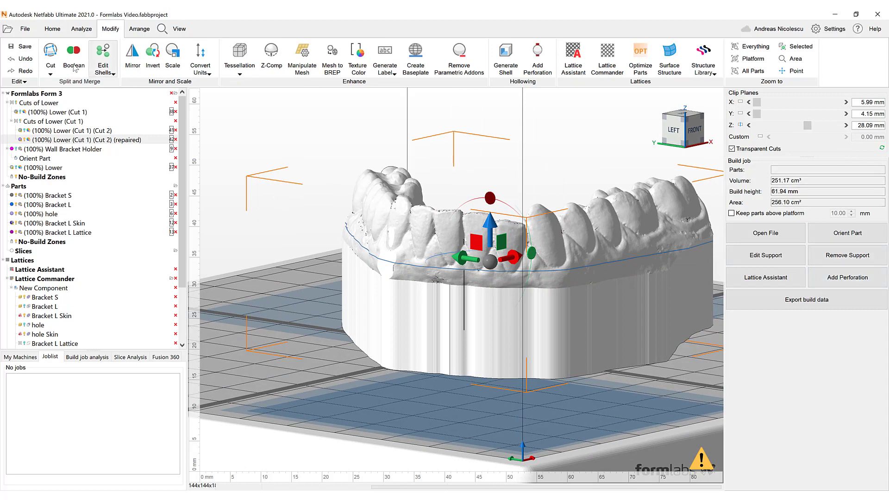
{"action": "left_click", "coordinate": [50, 58]}
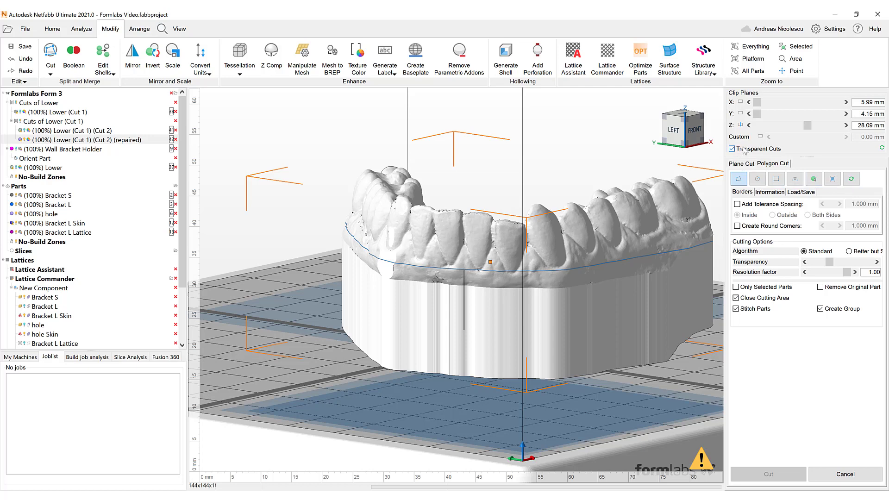
{"action": "left_click", "coordinate": [745, 165]}
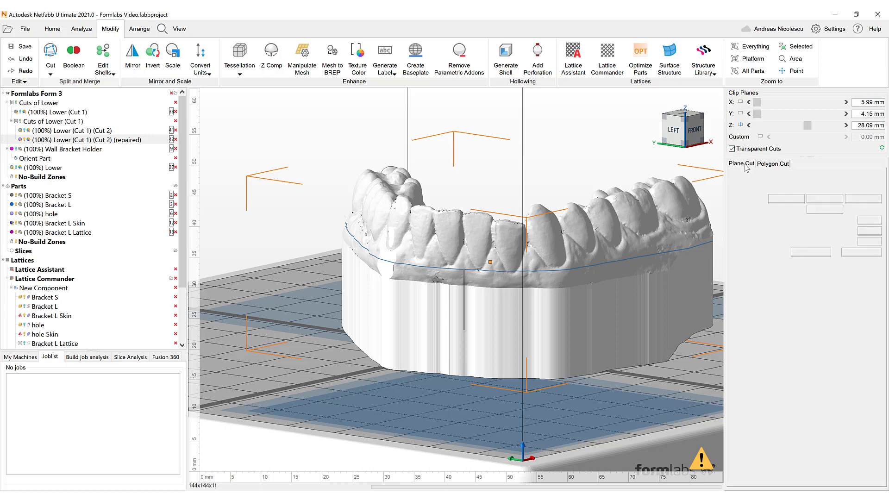
{"action": "left_click", "coordinate": [868, 210]}
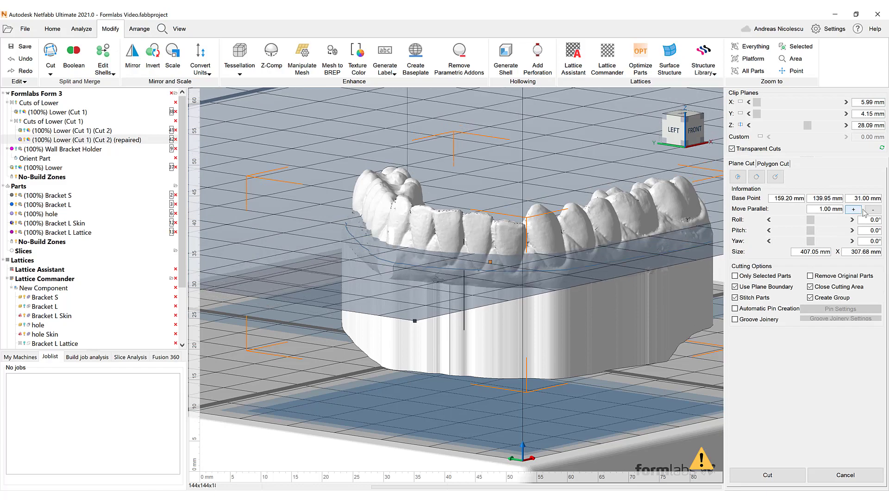
{"action": "left_click", "coordinate": [868, 210]}
{"action": "left_click", "coordinate": [869, 210]}
{"action": "left_click", "coordinate": [869, 210]}
{"action": "left_click", "coordinate": [869, 210]}
{"action": "left_click", "coordinate": [858, 210]}
{"action": "left_click", "coordinate": [859, 209]}
{"action": "left_click", "coordinate": [859, 210]}
{"action": "left_click", "coordinate": [866, 210]}
{"action": "right_click_drag", "start_coordinate": [381, 305], "coordinate": [463, 274]}
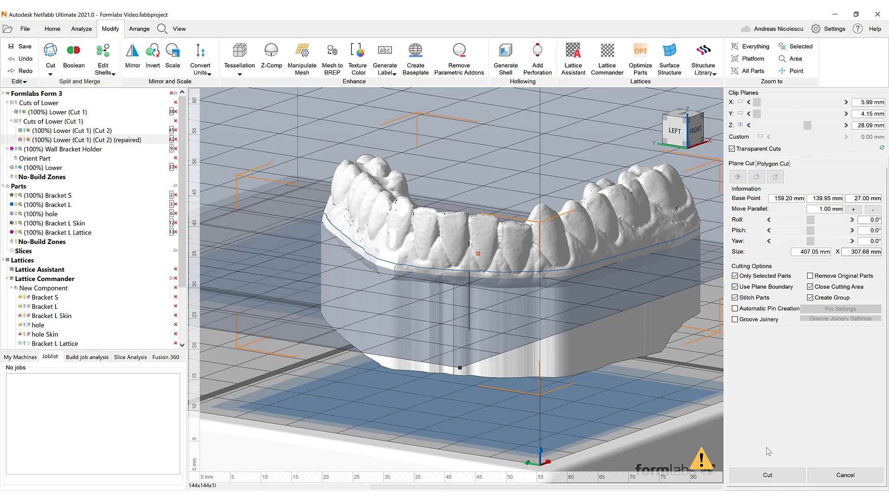
{"action": "left_click", "coordinate": [767, 474]}
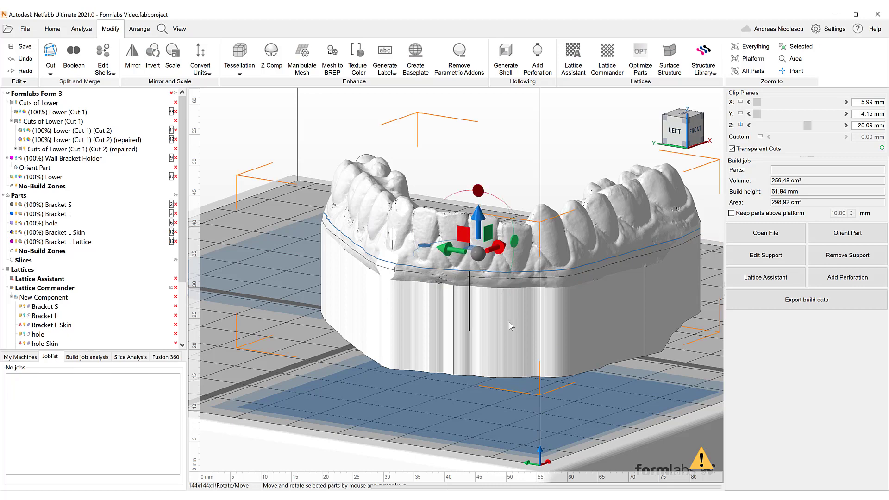
Step: Move the uncut repaired Lower part away from the new cut pieces and hide it
{"action": "left_click_drag", "start_coordinate": [467, 285], "coordinate": [447, 343]}
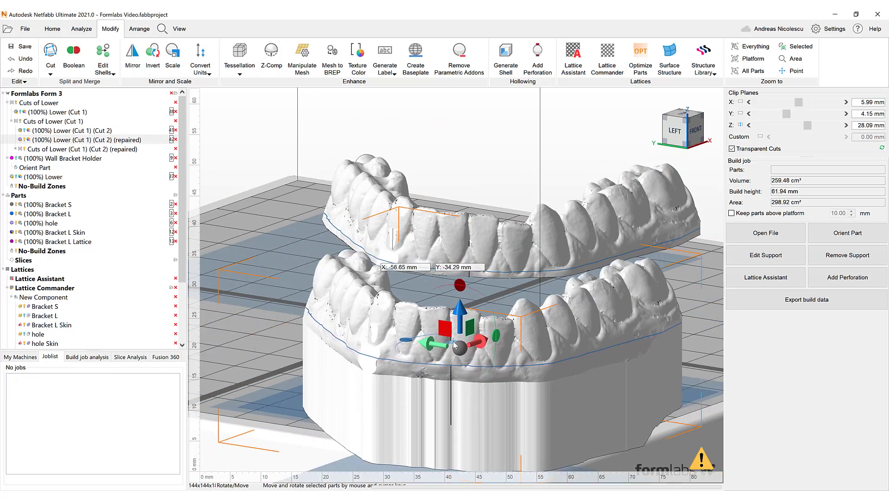
{"action": "left_click", "coordinate": [25, 139]}
{"action": "left_click", "coordinate": [491, 234]}
{"action": "right_click_drag", "start_coordinate": [483, 233], "coordinate": [577, 169]}
{"action": "right_click_drag", "start_coordinate": [476, 234], "coordinate": [445, 206]}
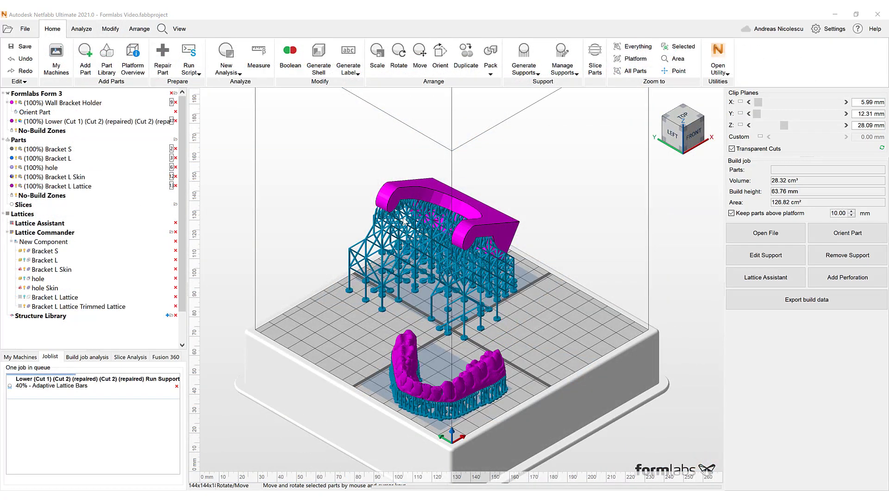
Step: Examine the Wall Bracket Holder's existing lattice supports from above, from the front and at the contact areas
{"action": "scroll", "coordinate": [430, 261], "scroll_direction": "up", "scroll_amount": 5}
{"action": "right_click_drag", "start_coordinate": [433, 234], "coordinate": [512, 268]}
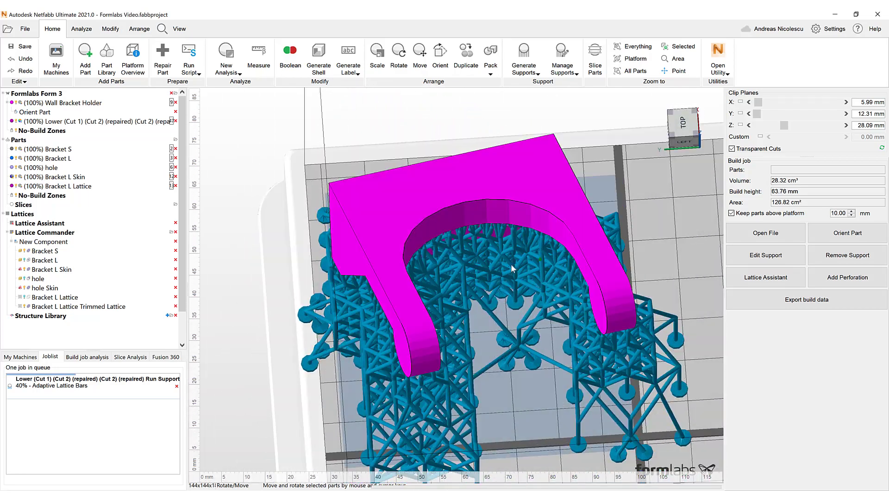
{"action": "left_click", "coordinate": [683, 129]}
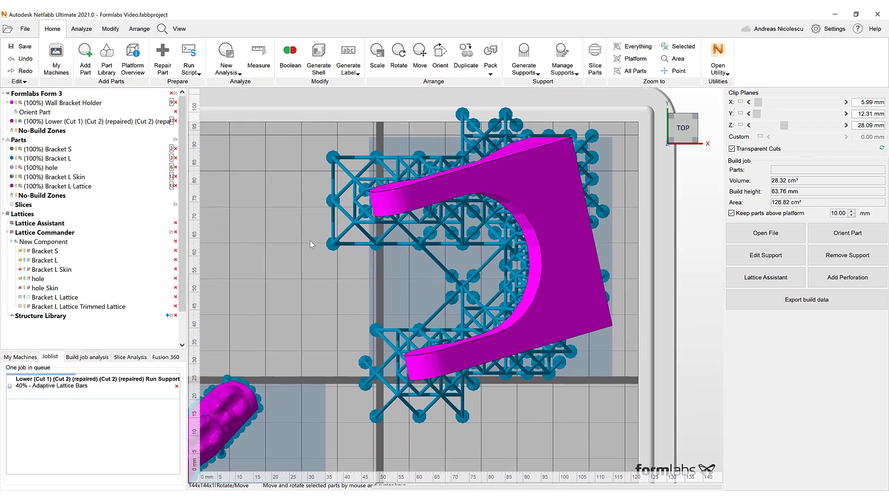
{"action": "right_click_drag", "start_coordinate": [458, 266], "coordinate": [468, 194]}
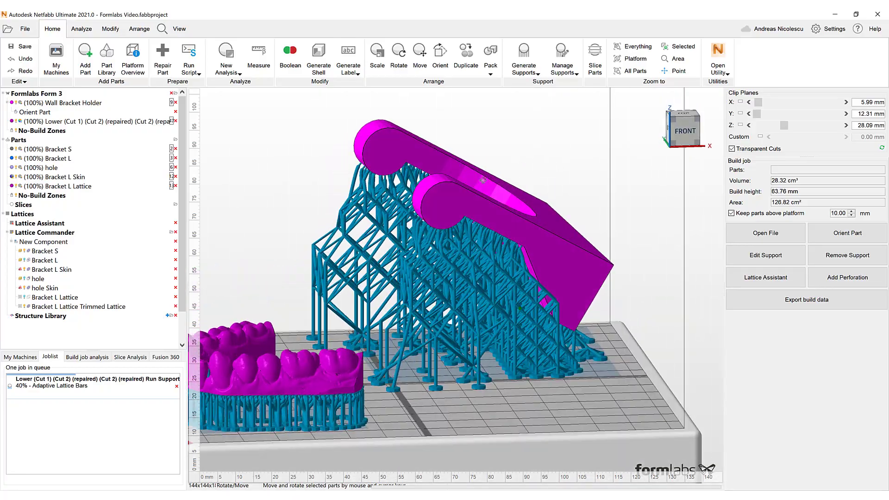
{"action": "scroll", "coordinate": [466, 195], "scroll_direction": "up", "scroll_amount": 6}
{"action": "middle_click_drag", "start_coordinate": [449, 233], "coordinate": [455, 289]}
{"action": "right_click_drag", "start_coordinate": [455, 289], "coordinate": [491, 276]}
{"action": "scroll", "coordinate": [491, 276], "scroll_direction": "down", "scroll_amount": 2}
{"action": "scroll", "coordinate": [493, 276], "scroll_direction": "down", "scroll_amount": 10}
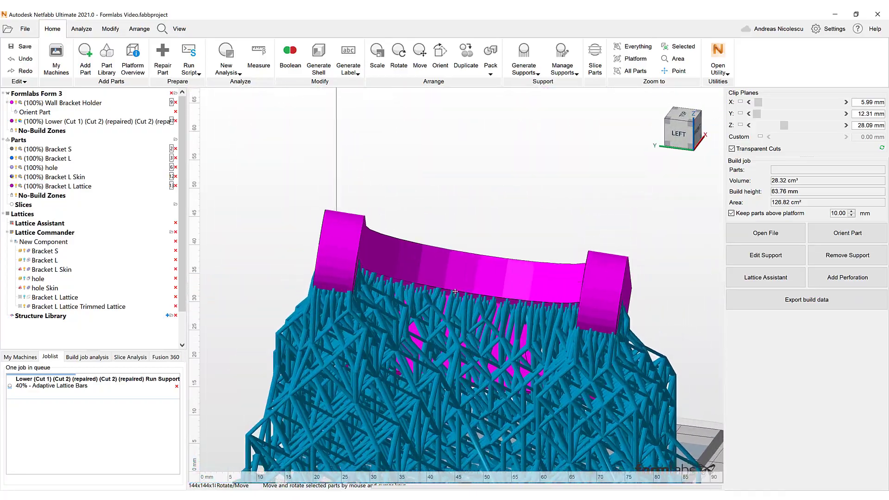
Step: Open the Wall Bracket Holder for support editing and display its downskin analysis settings
{"action": "left_click", "coordinate": [461, 277]}
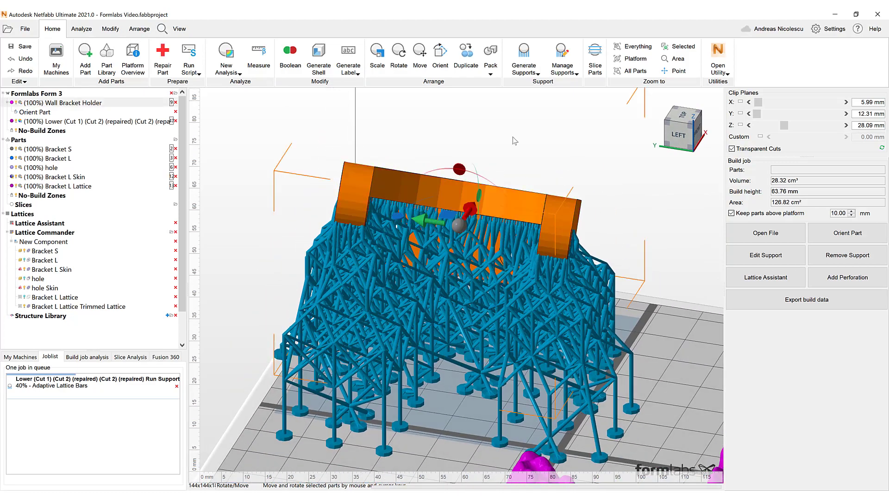
{"action": "left_click", "coordinate": [523, 55]}
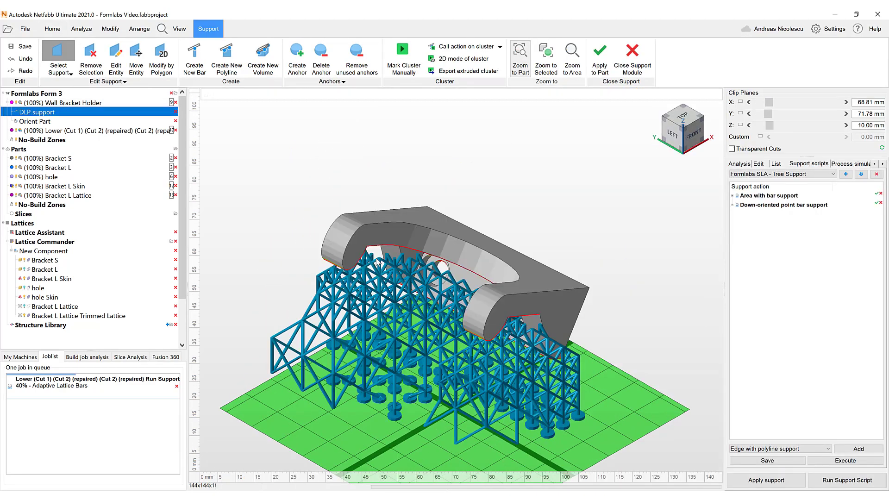
{"action": "right_click_drag", "start_coordinate": [439, 320], "coordinate": [462, 287]}
{"action": "left_click", "coordinate": [739, 164]}
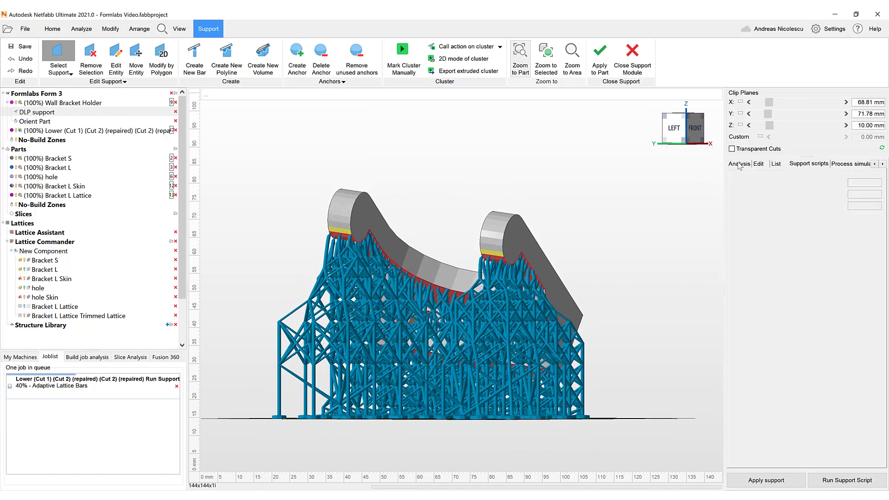
Step: Inspect how the lattice supports meet the highlighted downskin edges of the bracket's arms
{"action": "right_click_drag", "start_coordinate": [560, 245], "coordinate": [397, 300]}
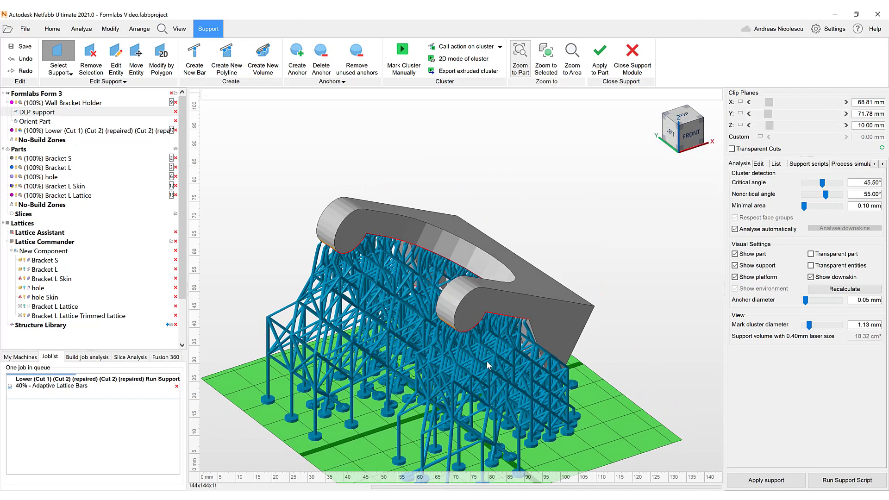
{"action": "scroll", "coordinate": [490, 361], "scroll_direction": "up", "scroll_amount": 5}
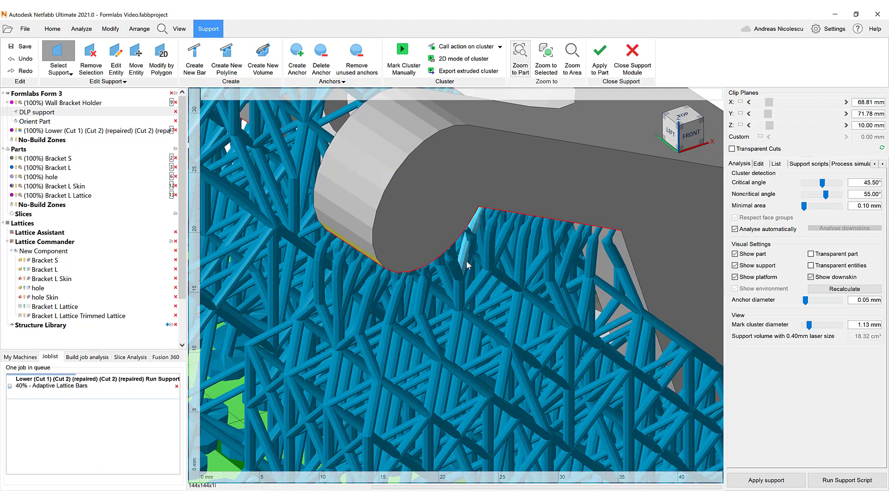
{"action": "right_click_drag", "start_coordinate": [487, 272], "coordinate": [453, 288]}
{"action": "scroll", "coordinate": [490, 251], "scroll_direction": "down", "scroll_amount": 1}
{"action": "scroll", "coordinate": [489, 251], "scroll_direction": "down", "scroll_amount": 2}
{"action": "middle_click_drag", "start_coordinate": [453, 288], "coordinate": [550, 317]}
{"action": "scroll", "coordinate": [550, 318], "scroll_direction": "down", "scroll_amount": 1}
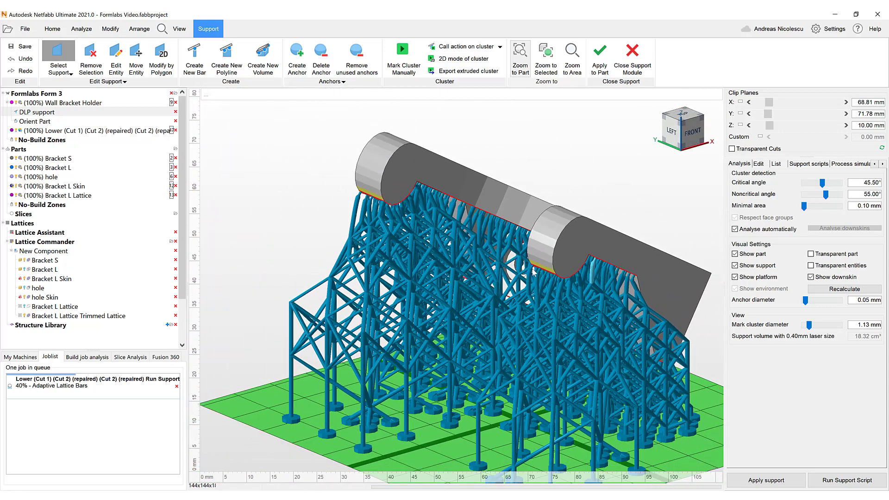
{"action": "middle_click_drag", "start_coordinate": [534, 272], "coordinate": [493, 281]}
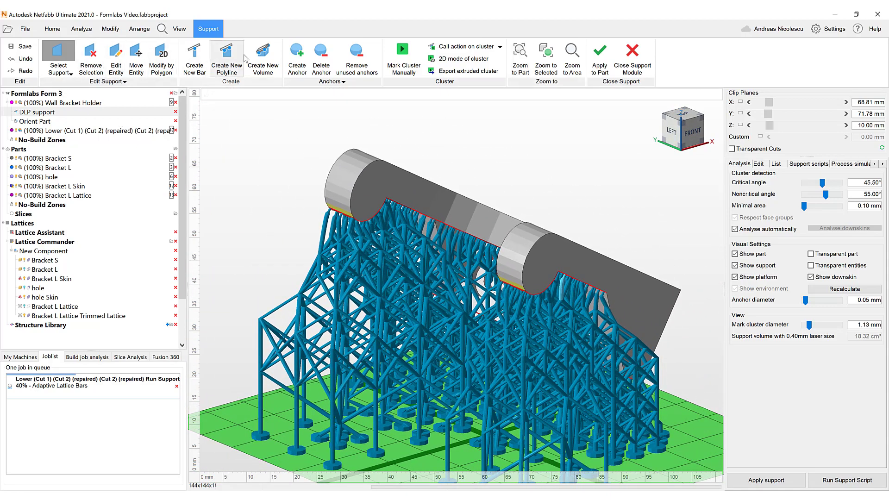
Step: Show the parameters of both support actions in the Formlabs SLA - Tree Support script
{"action": "left_click", "coordinate": [823, 165]}
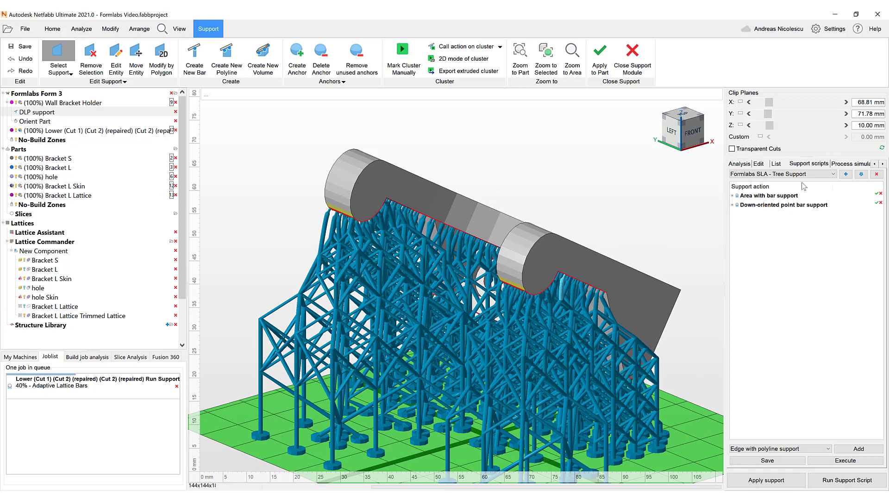
{"action": "left_click", "coordinate": [734, 196]}
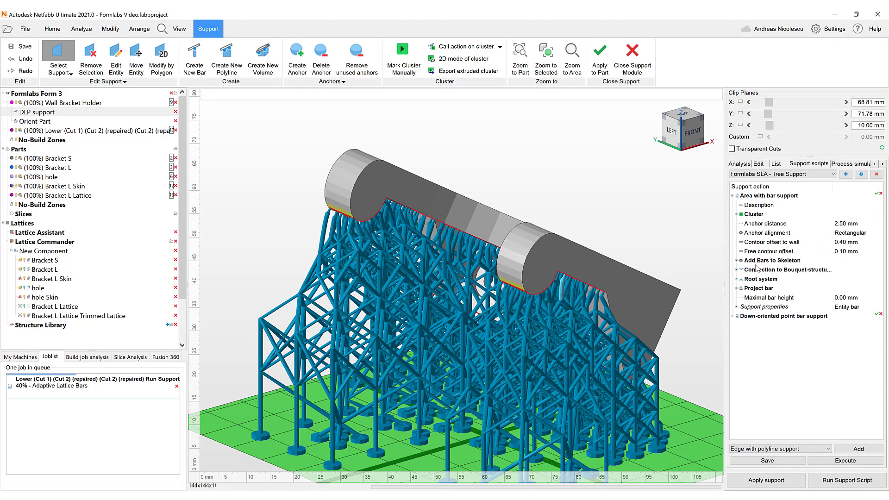
{"action": "left_click", "coordinate": [742, 317]}
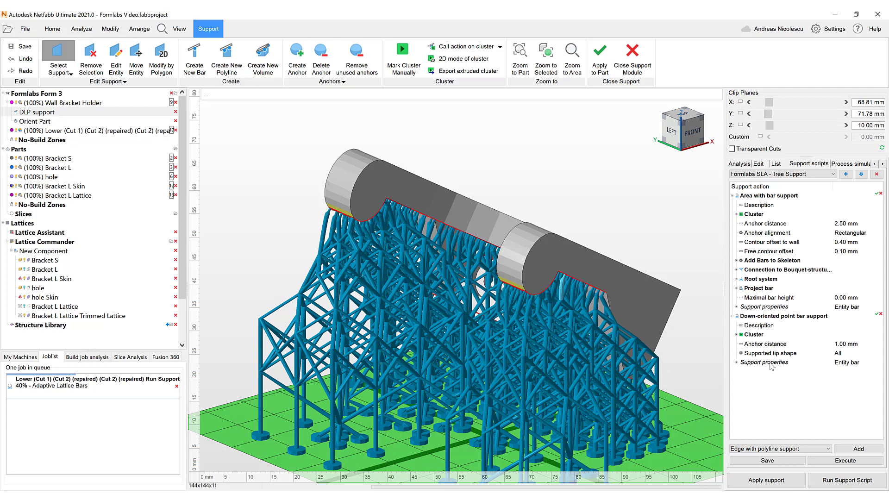
Step: Execute the Formlabs SLA - Bars support script on the Wall Bracket Holder
{"action": "left_click", "coordinate": [777, 174]}
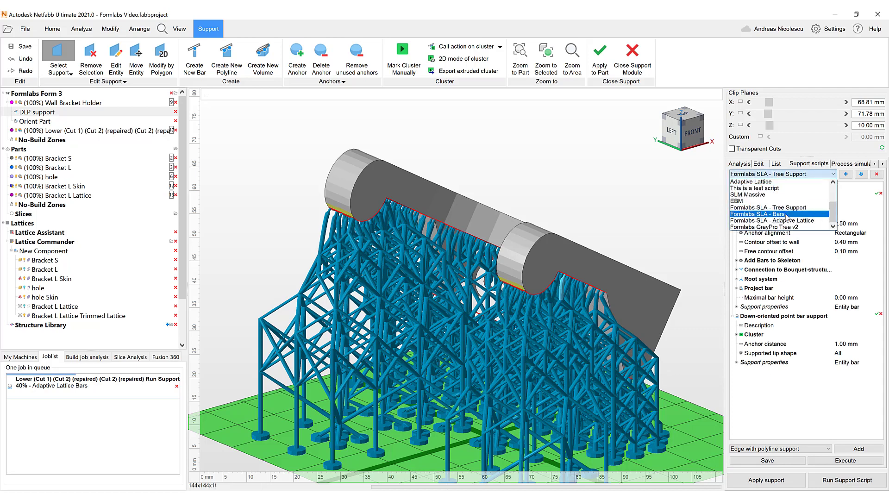
{"action": "left_click", "coordinate": [787, 215]}
{"action": "left_click", "coordinate": [845, 461]}
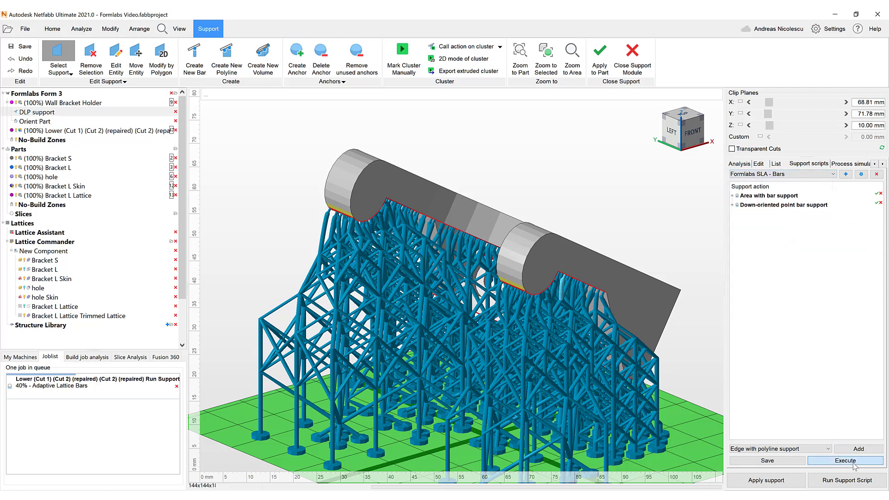
{"action": "mouse_move", "coordinate": [493, 333]}
{"action": "right_mouse_down"}
{"action": "mouse_move", "coordinate": [630, 317]}
{"action": "mouse_move", "coordinate": [319, 311]}
{"action": "mouse_move", "coordinate": [485, 327]}
{"action": "right_mouse_up"}
Step: Execute the Formlabs SLA - Tree Support script on the bracket and apply the generated supports to the part
{"action": "left_click", "coordinate": [816, 175]}
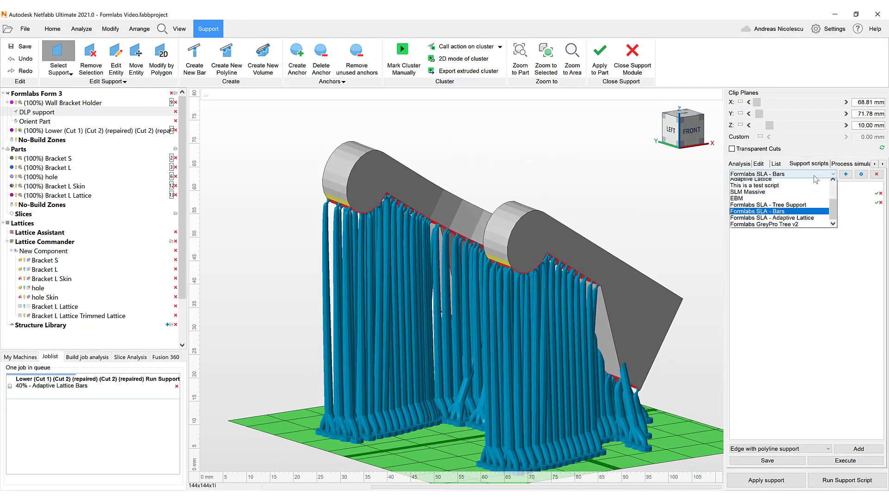
{"action": "left_click", "coordinate": [800, 208]}
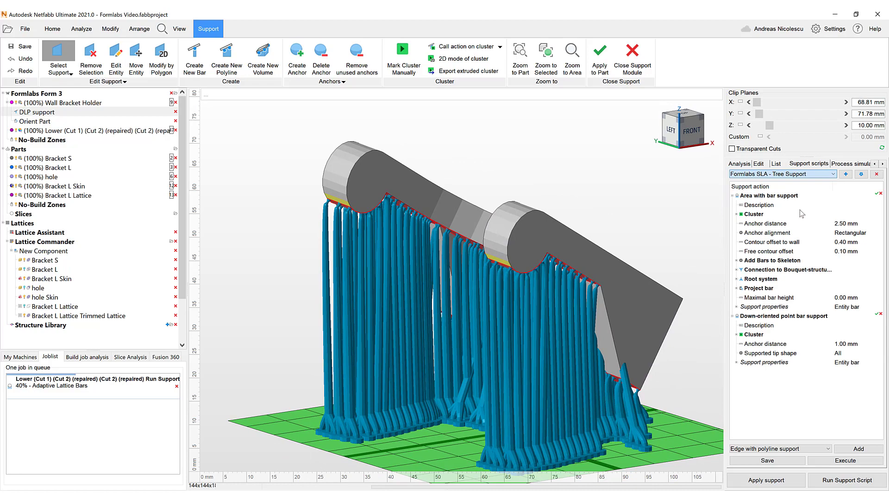
{"action": "left_click", "coordinate": [843, 463]}
{"action": "right_click_drag", "start_coordinate": [468, 320], "coordinate": [337, 313]}
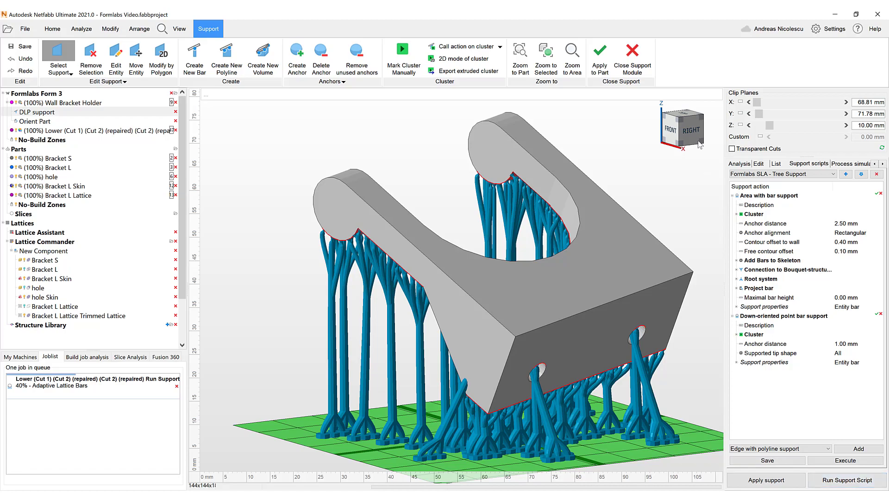
{"action": "left_click", "coordinate": [601, 61]}
{"action": "right_click_drag", "start_coordinate": [485, 295], "coordinate": [373, 268]}
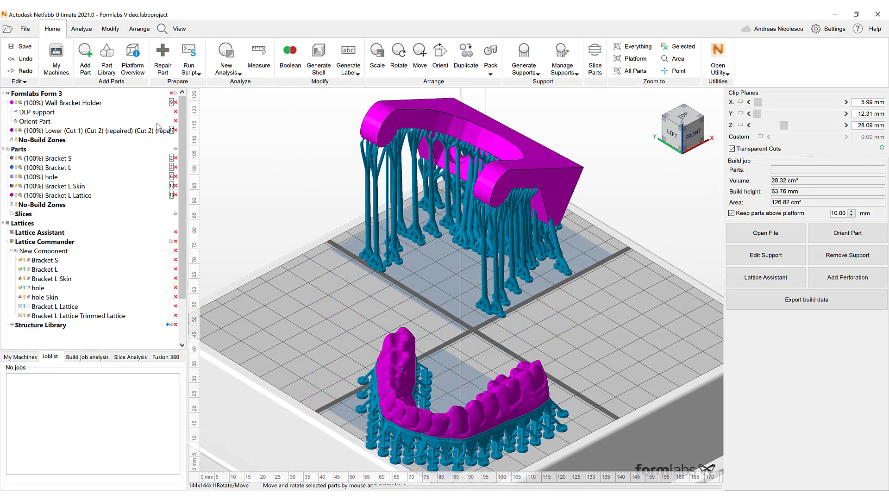
Step: Start adding a part and review the list of importable file formats
{"action": "left_click", "coordinate": [85, 58]}
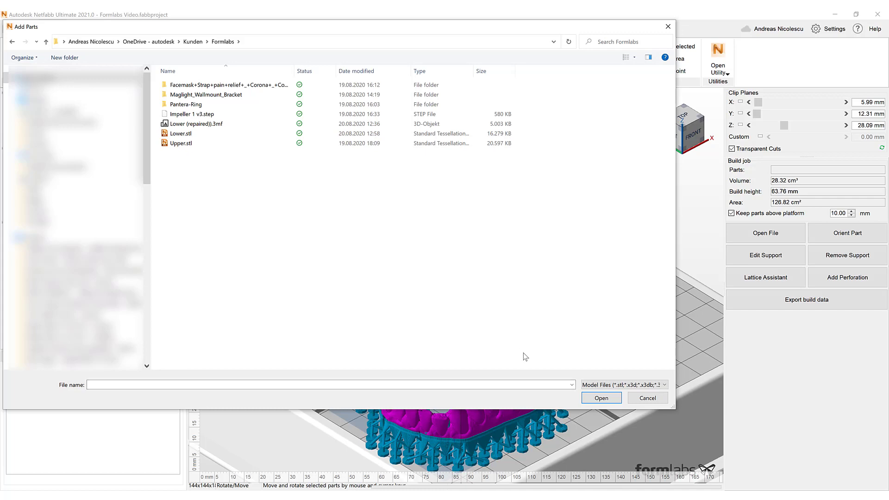
{"action": "left_click", "coordinate": [633, 385]}
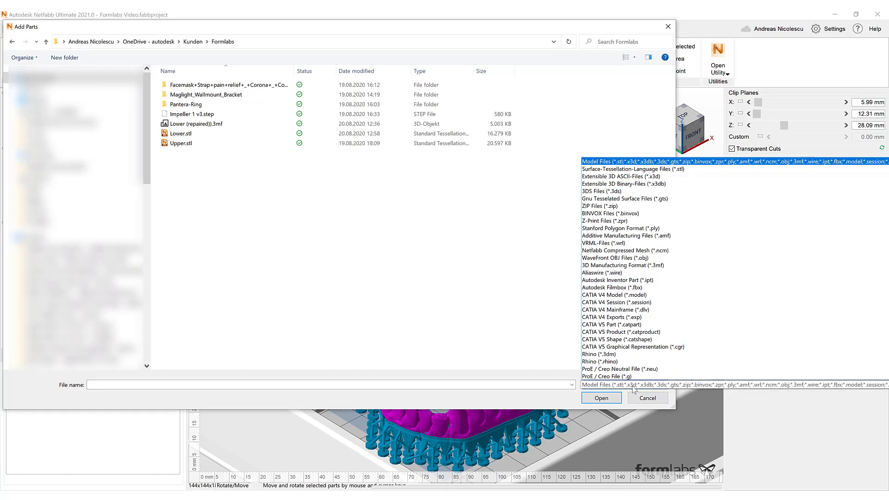
{"action": "scroll", "coordinate": [606, 273], "scroll_direction": "down", "scroll_amount": 5}
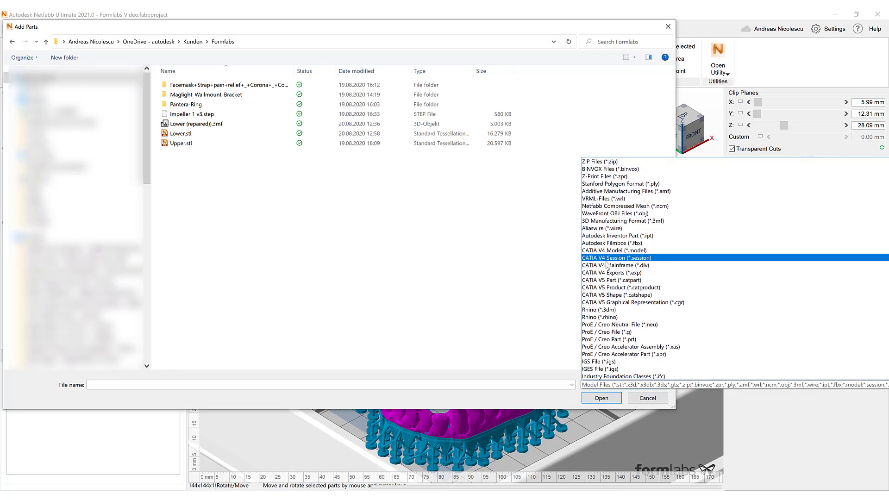
{"action": "scroll", "coordinate": [606, 271], "scroll_direction": "down", "scroll_amount": 4}
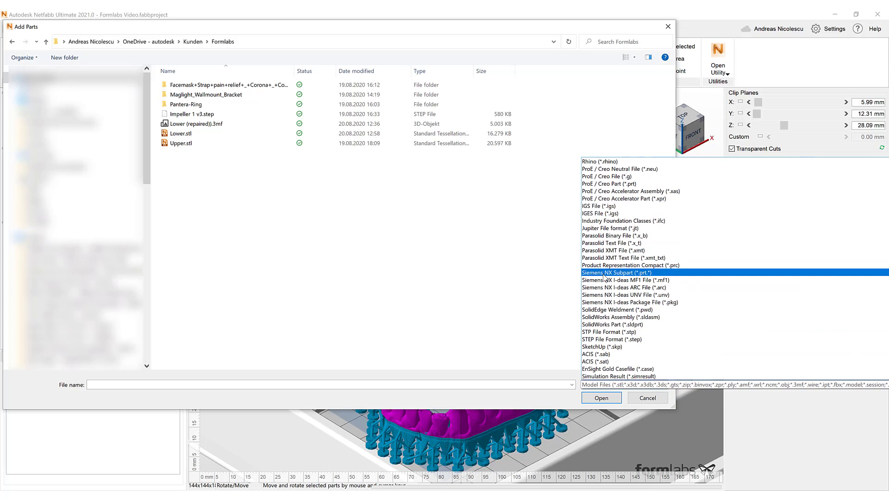
{"action": "scroll", "coordinate": [606, 278], "scroll_direction": "up", "scroll_amount": 2}
{"action": "scroll", "coordinate": [622, 289], "scroll_direction": "down", "scroll_amount": 1}
{"action": "left_click", "coordinate": [261, 237]}
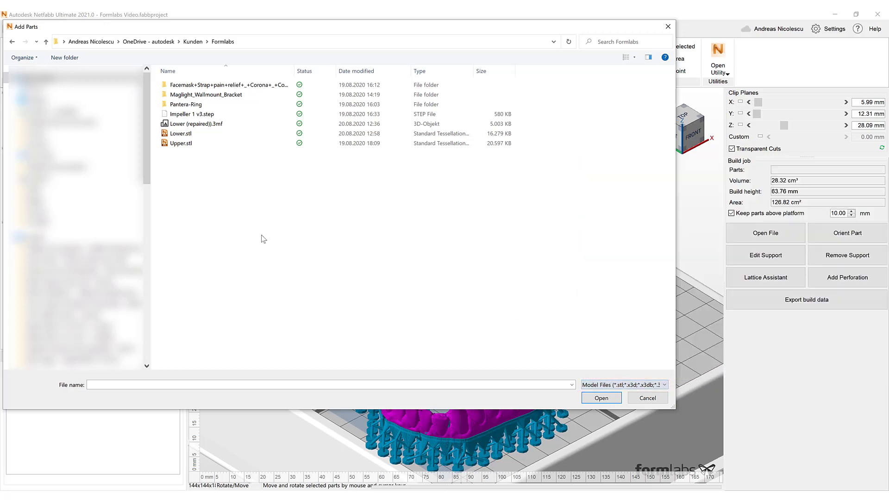
Step: Import Impeller 1 v3.step at Medium accuracy, keeping its solids merged as one part
{"action": "left_click", "coordinate": [214, 124]}
{"action": "left_click", "coordinate": [214, 114]}
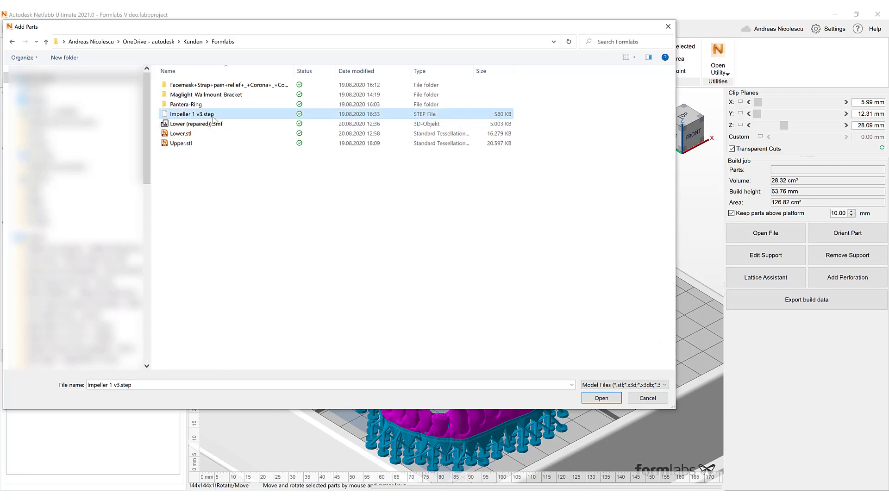
{"action": "left_click", "coordinate": [601, 398]}
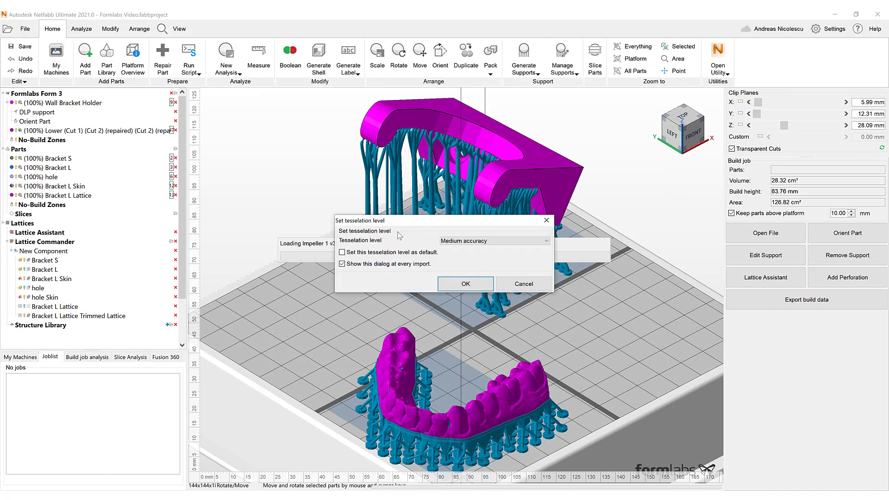
{"action": "left_click", "coordinate": [466, 243]}
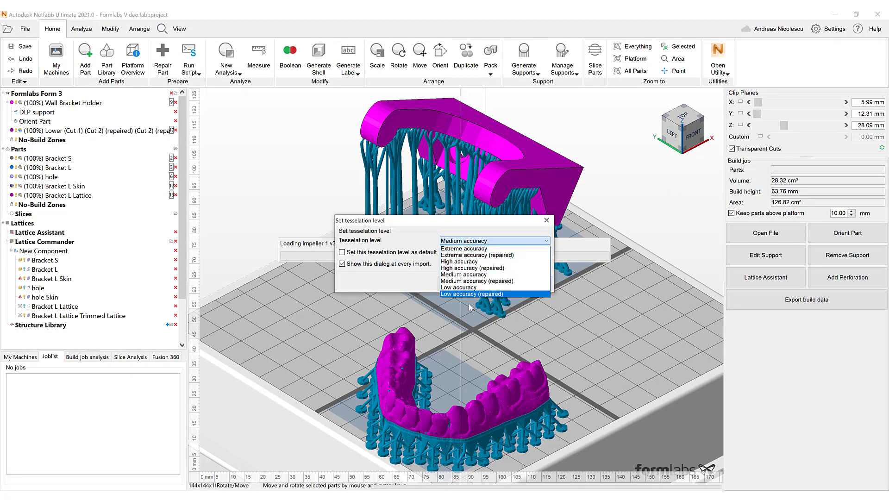
{"action": "left_click", "coordinate": [482, 275]}
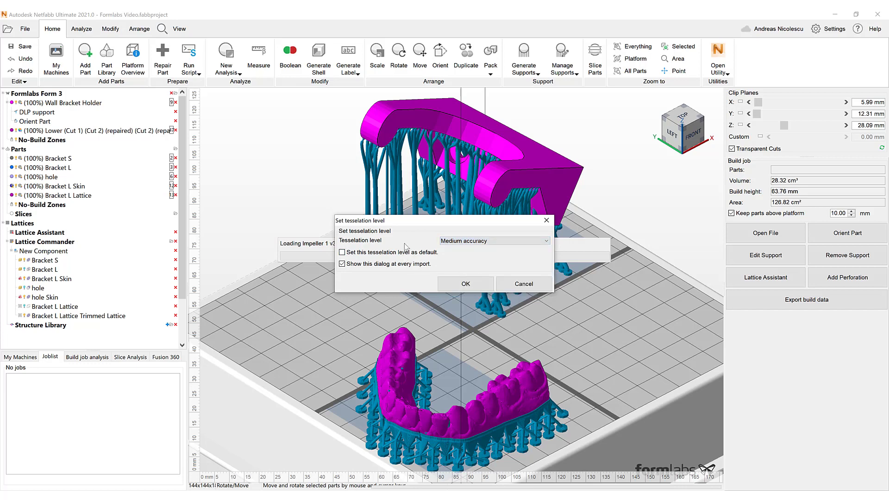
{"action": "left_click", "coordinate": [465, 286]}
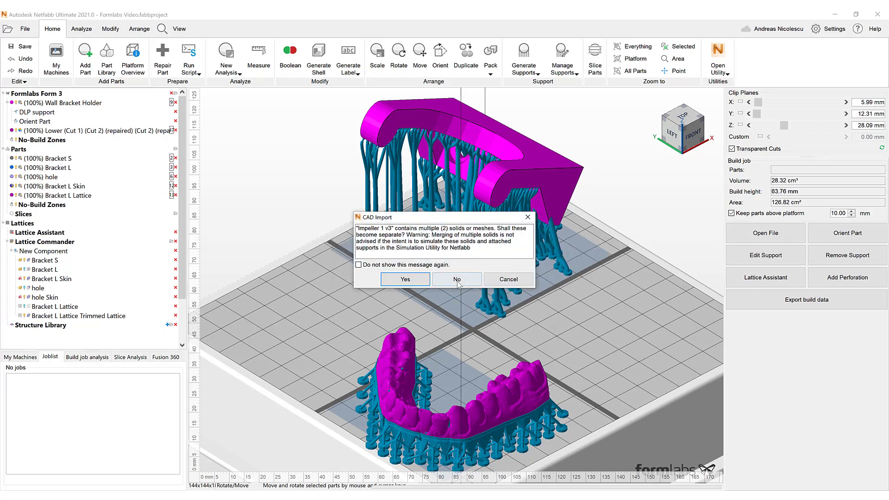
{"action": "left_click", "coordinate": [455, 280]}
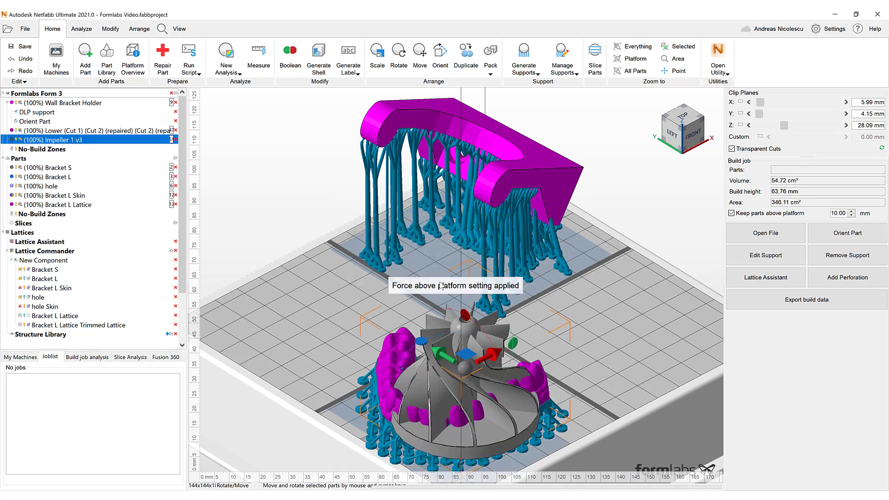
Step: Move the impeller away from the dental scan to a free platform area at about X 5.35 mm, Y 80.58 mm
{"action": "left_click_drag", "start_coordinate": [467, 354], "coordinate": [315, 250]}
{"action": "right_click_drag", "start_coordinate": [314, 250], "coordinate": [364, 282]}
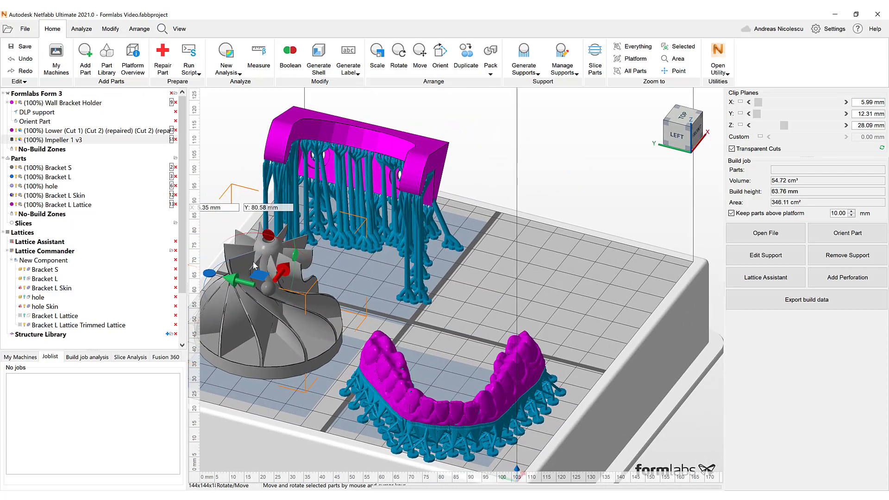
{"action": "scroll", "coordinate": [268, 252], "scroll_direction": "up", "scroll_amount": 10}
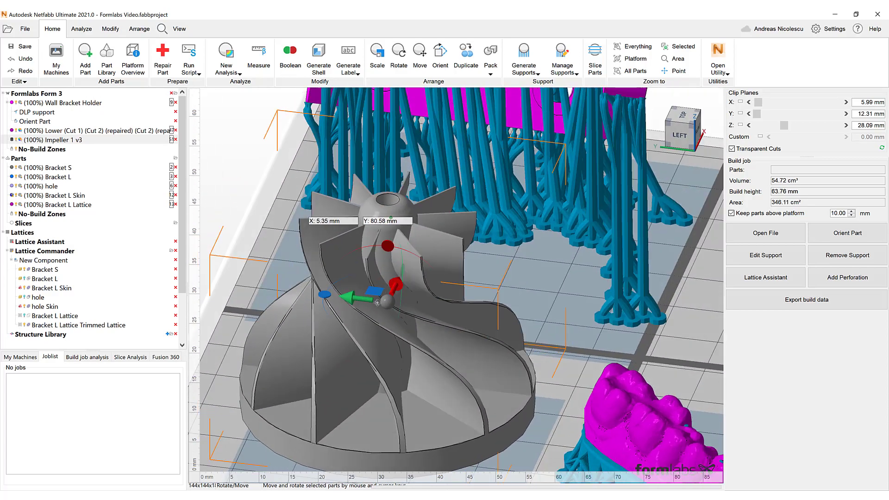
{"action": "right_click_drag", "start_coordinate": [378, 302], "coordinate": [472, 392]}
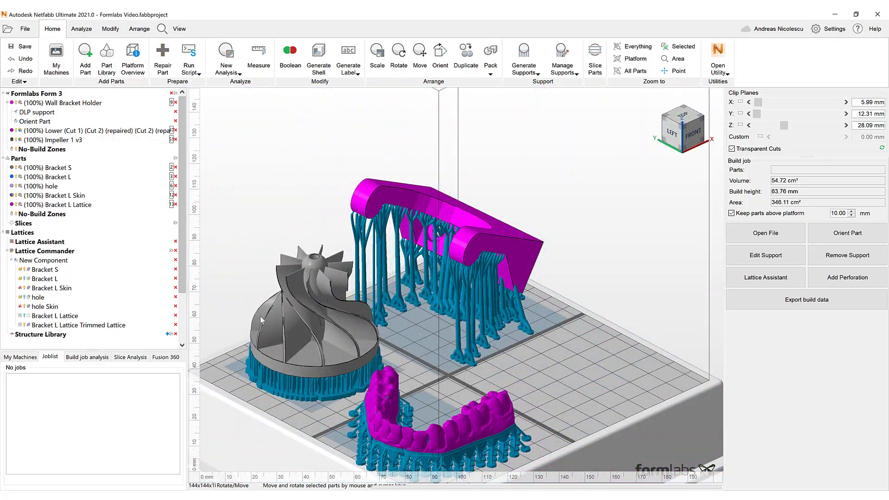
Step: Retessellate the impeller using the Extreme accuracy preset
{"action": "left_click", "coordinate": [305, 316]}
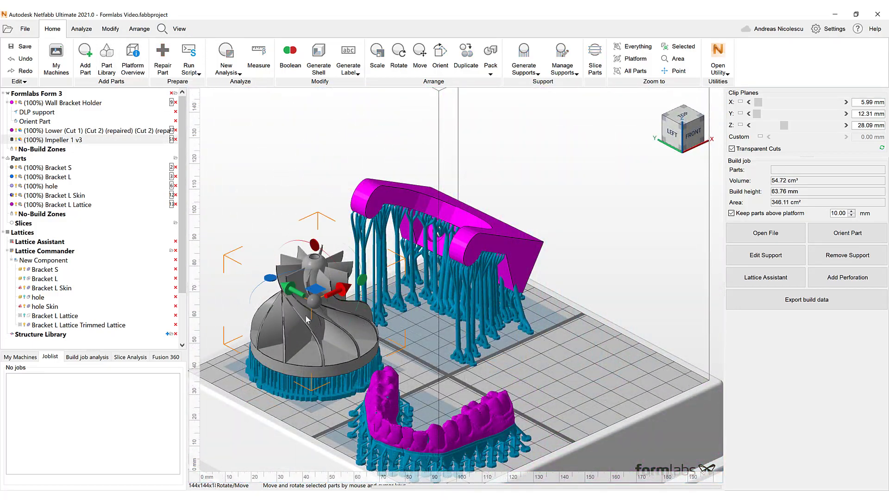
{"action": "left_click", "coordinate": [92, 32]}
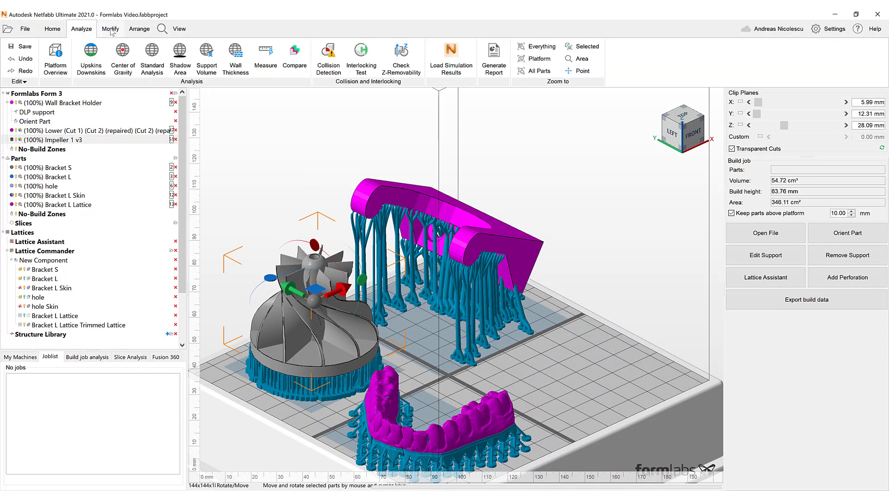
{"action": "left_click", "coordinate": [111, 29]}
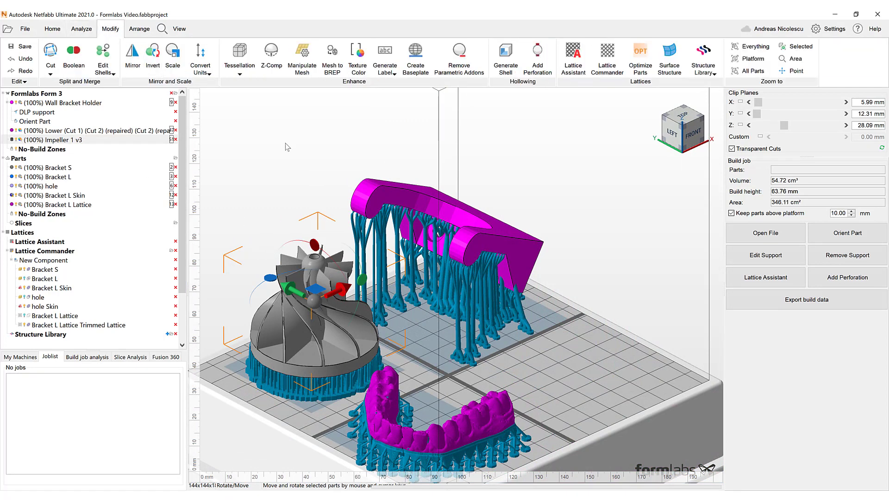
{"action": "left_click", "coordinate": [250, 56]}
{"action": "left_click", "coordinate": [261, 84]}
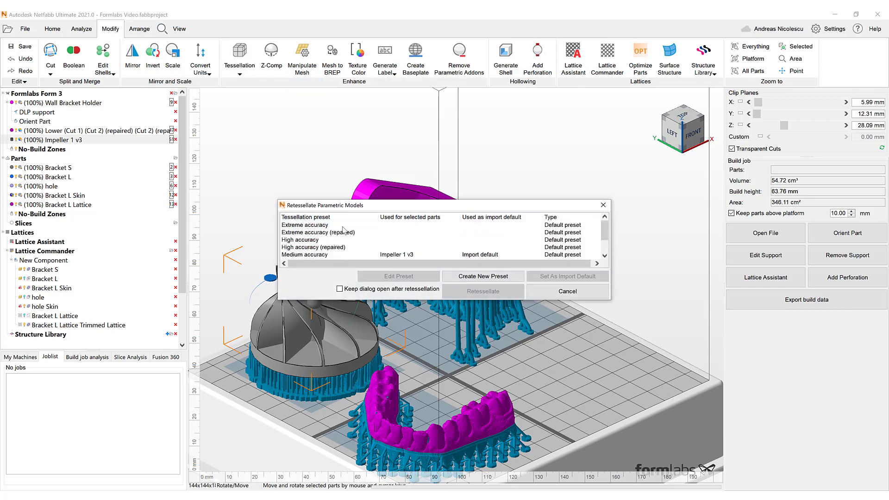
{"action": "double_click", "coordinate": [321, 225]}
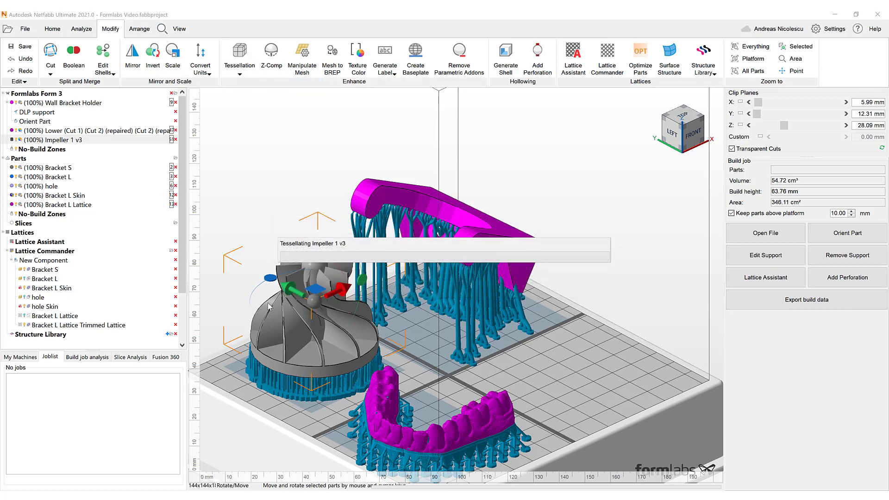
{"action": "scroll", "coordinate": [269, 319], "scroll_direction": "up", "scroll_amount": 5}
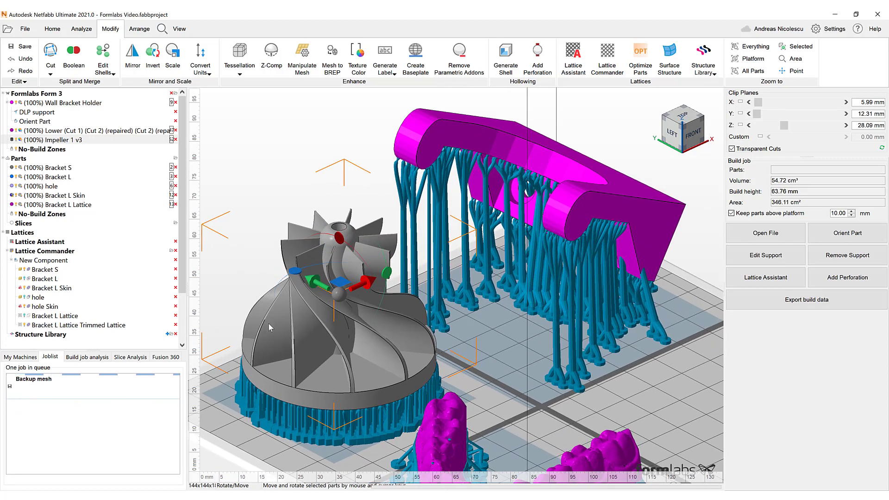
{"action": "left_click", "coordinate": [220, 268]}
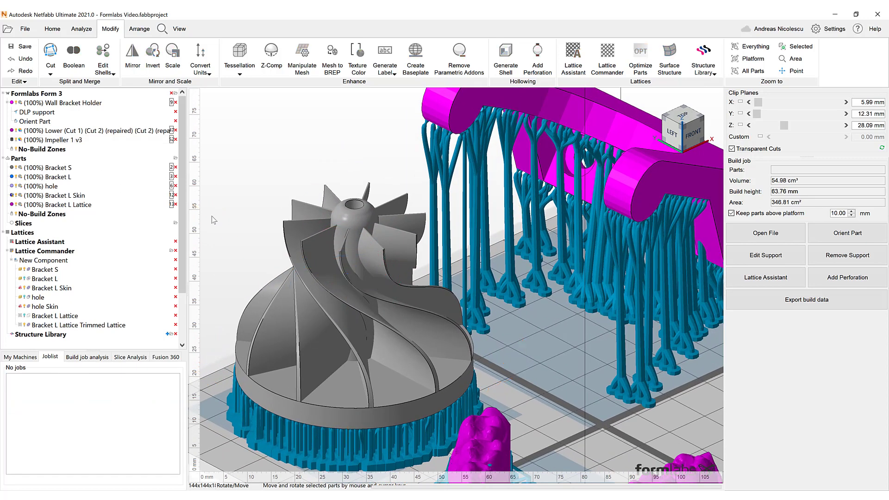
Step: Turn on triangle highlighting and examine the mesh of the retessellated impeller
{"action": "left_click", "coordinate": [309, 313]}
{"action": "left_click", "coordinate": [182, 29]}
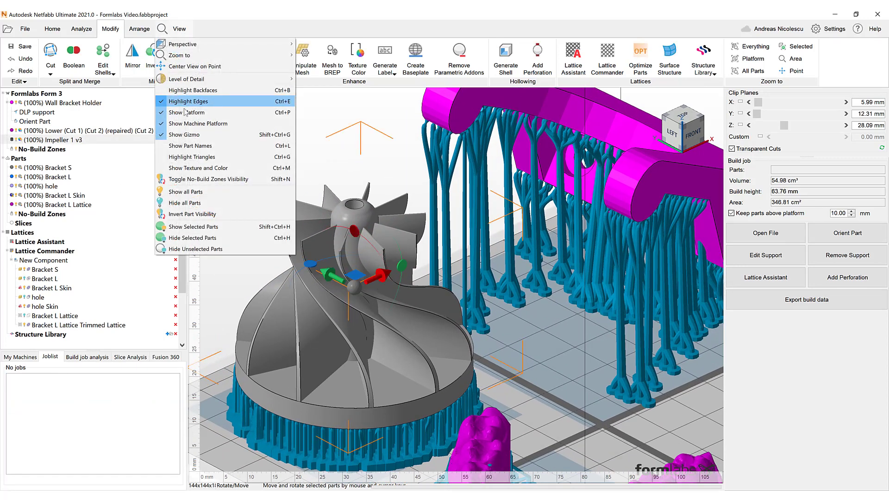
{"action": "left_click", "coordinate": [192, 157]}
{"action": "scroll", "coordinate": [303, 294], "scroll_direction": "up", "scroll_amount": 3}
{"action": "right_click_drag", "start_coordinate": [304, 295], "coordinate": [405, 298]}
{"action": "right_click_drag", "start_coordinate": [405, 299], "coordinate": [408, 292]}
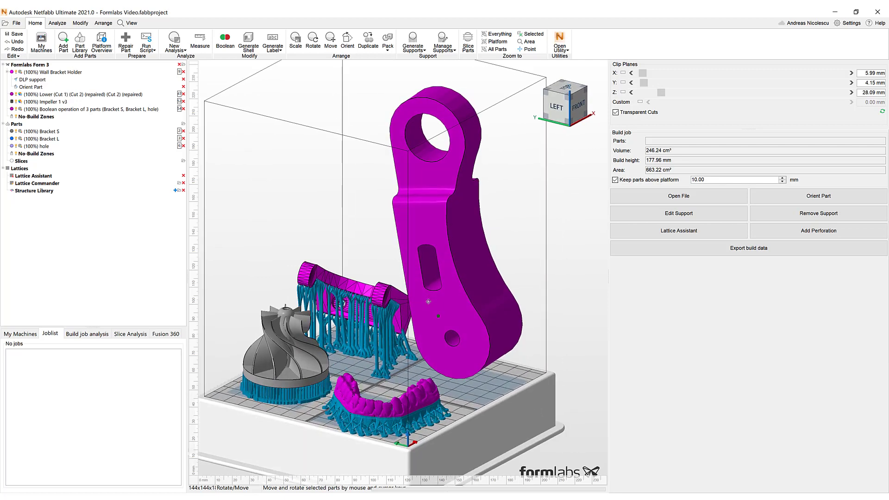
{"action": "scroll", "coordinate": [428, 301], "scroll_direction": "down", "scroll_amount": 3}
{"action": "right_click_drag", "start_coordinate": [428, 302], "coordinate": [429, 138]}
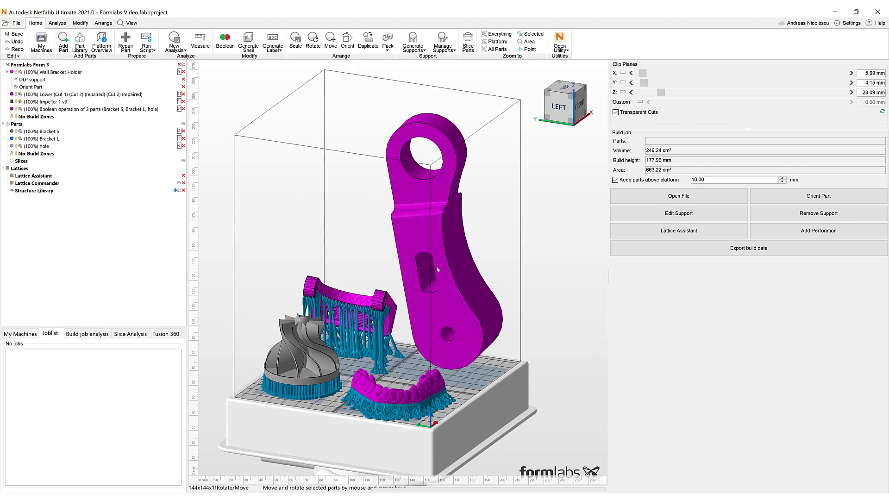
{"action": "right_click_drag", "start_coordinate": [451, 327], "coordinate": [436, 315]}
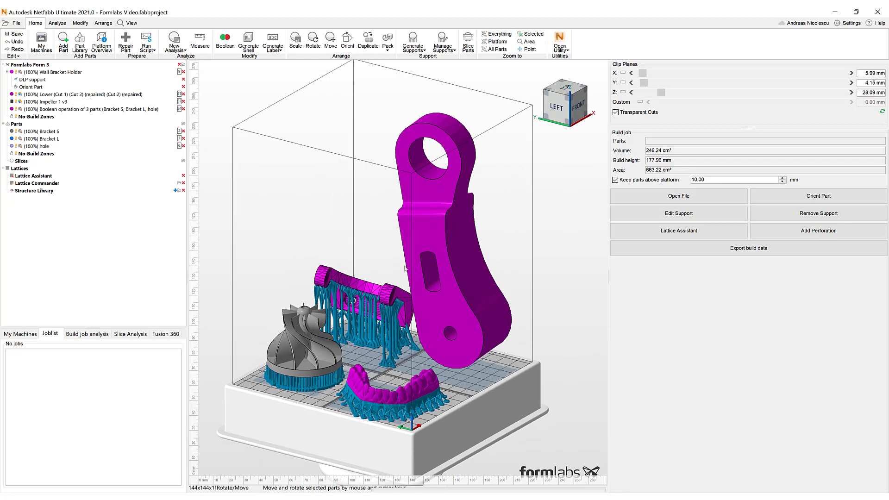
{"action": "right_click_drag", "start_coordinate": [438, 314], "coordinate": [413, 262]}
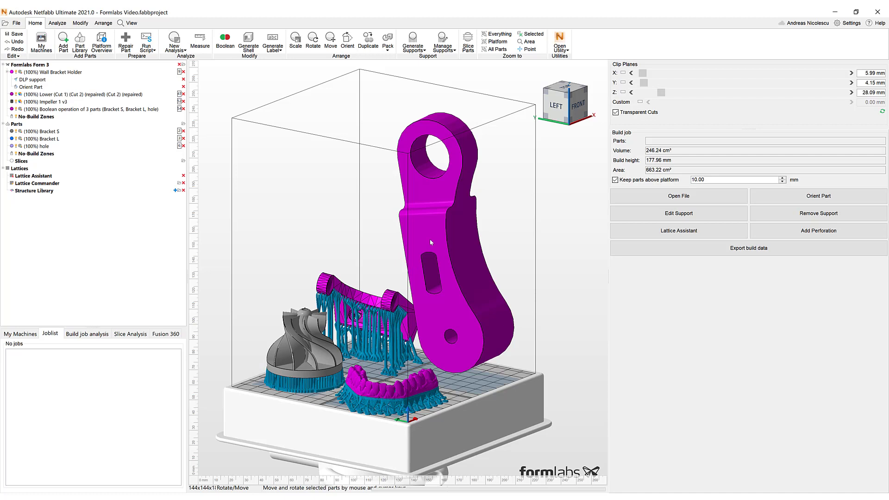
Step: Show the Parts group and inspect the Bracket S, Bracket L and hole parts individually
{"action": "left_click", "coordinate": [18, 125]}
{"action": "right_click_drag", "start_coordinate": [301, 254], "coordinate": [258, 236]}
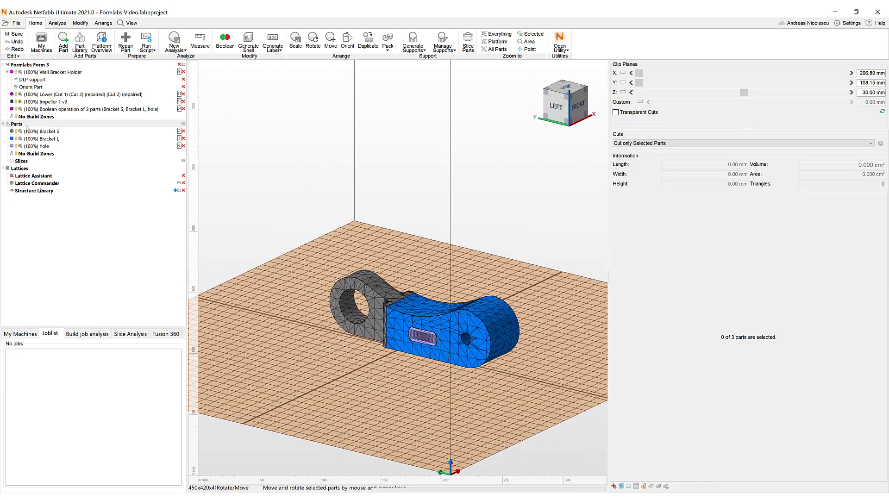
{"action": "scroll", "coordinate": [390, 319], "scroll_direction": "up", "scroll_amount": 3}
{"action": "left_click", "coordinate": [333, 270]}
{"action": "left_click", "coordinate": [452, 328]}
{"action": "left_click", "coordinate": [447, 351]}
{"action": "mouse_move", "coordinate": [343, 249]}
{"action": "right_mouse_down"}
{"action": "mouse_move", "coordinate": [378, 257]}
{"action": "mouse_move", "coordinate": [371, 268]}
{"action": "mouse_move", "coordinate": [344, 250]}
{"action": "right_mouse_up"}
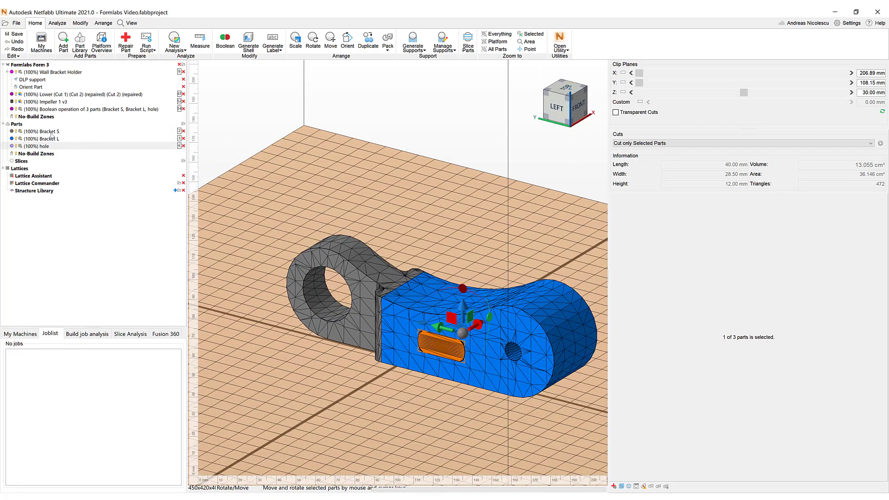
Step: Add Bracket S, Bracket L and hole to Lattice Commander as a new component
{"action": "left_click", "coordinate": [52, 132]}
{"action": "left_click", "coordinate": [50, 146], "text": "shift"}
{"action": "left_click_drag", "start_coordinate": [60, 153], "coordinate": [53, 189]}
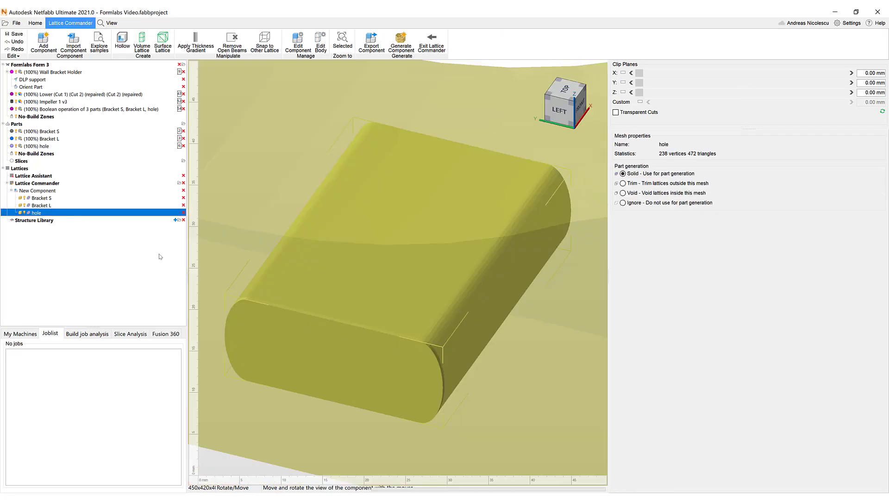
Step: Review the bodies in the lattice component and set Bracket L to Ignore for part generation
{"action": "scroll", "coordinate": [319, 273], "scroll_direction": "down", "scroll_amount": 10}
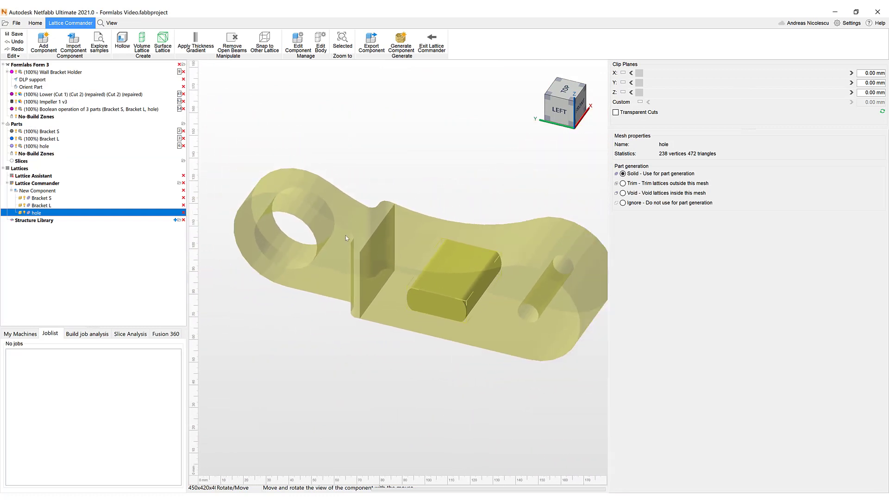
{"action": "left_click", "coordinate": [508, 307]}
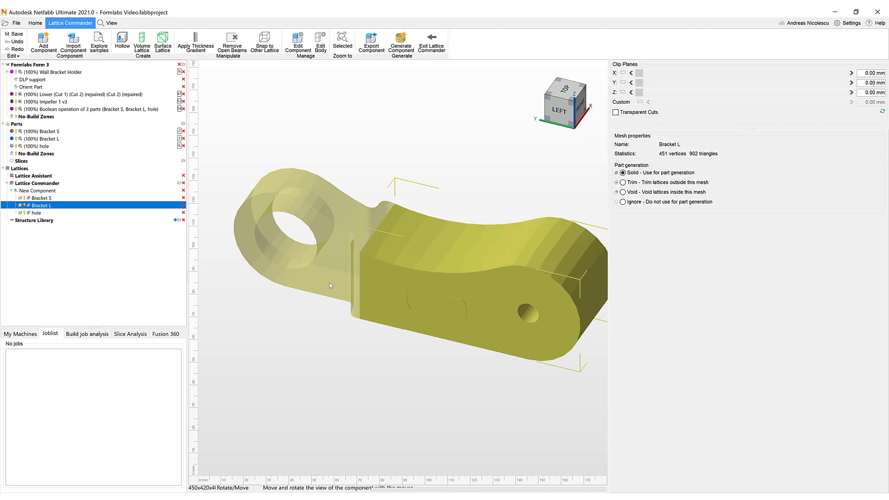
{"action": "left_click", "coordinate": [51, 198]}
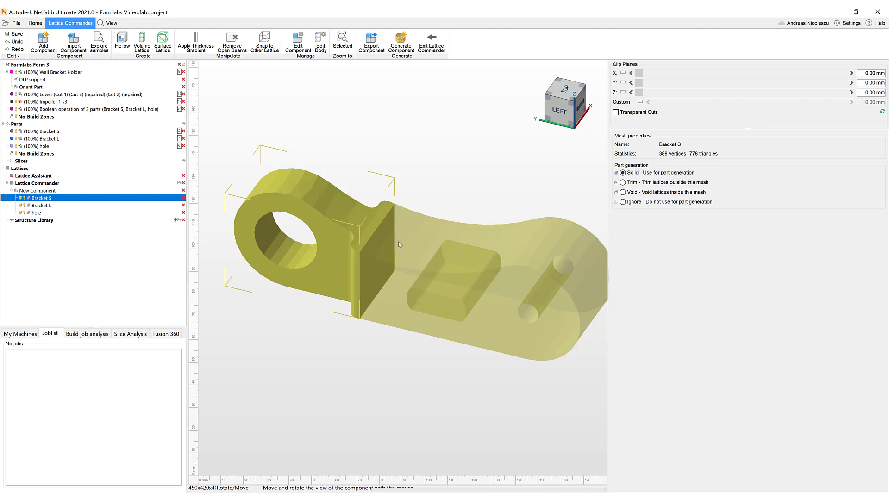
{"action": "left_click", "coordinate": [42, 206]}
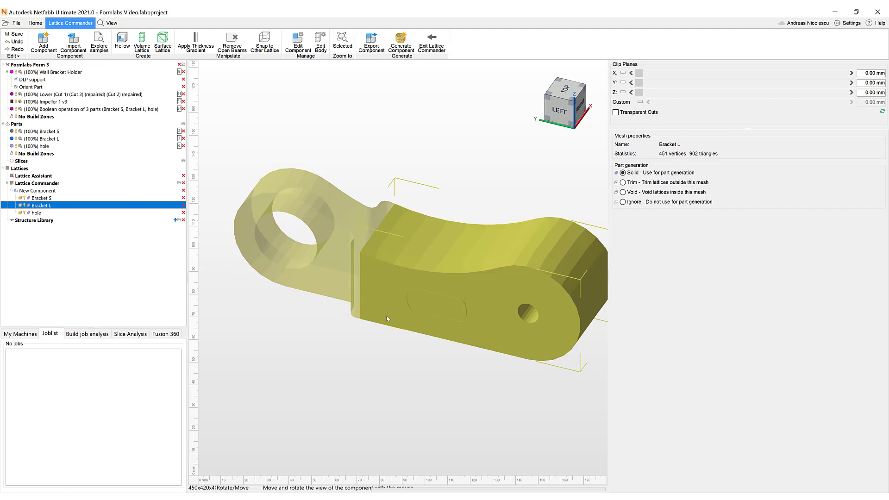
{"action": "left_click_drag", "start_coordinate": [480, 293], "coordinate": [373, 268]}
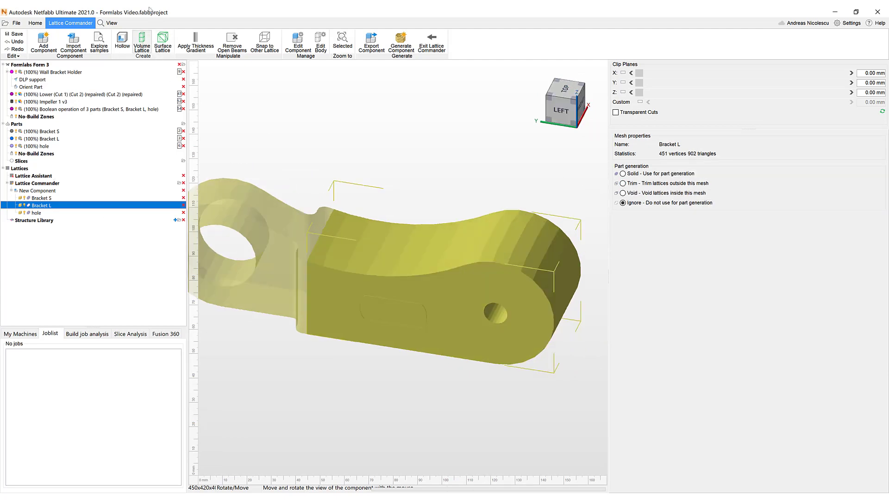
Step: Generate a Grid volume lattice in Bracket L with a 10 mm unit size in X, Y and Z and an adjusted lattice angle
{"action": "left_click", "coordinate": [141, 46]}
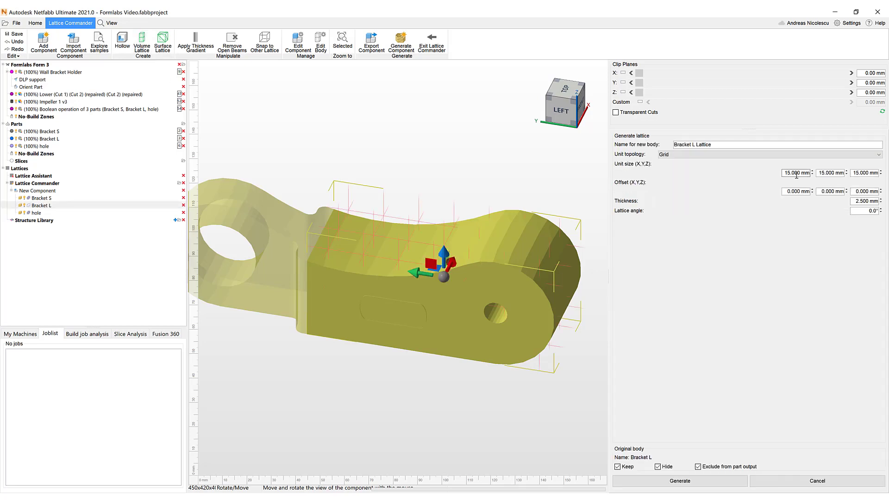
{"action": "right_click_drag", "start_coordinate": [525, 234], "coordinate": [513, 253]}
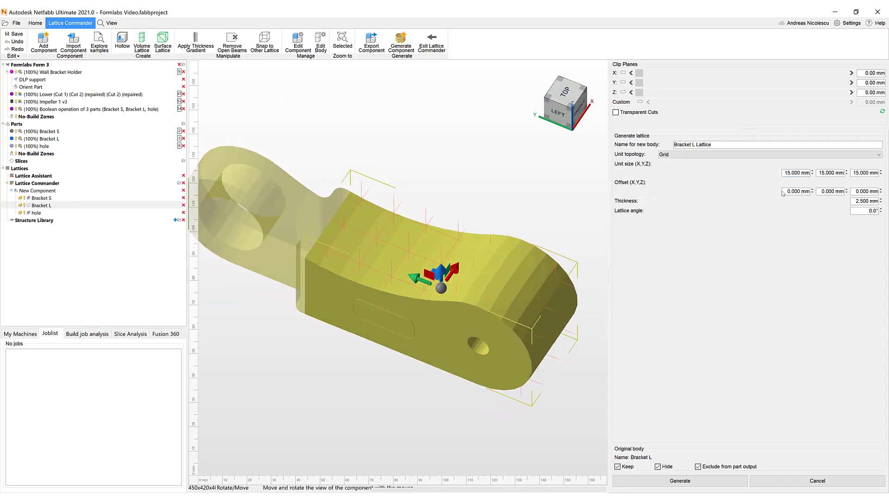
{"action": "key", "text": "Tab"}
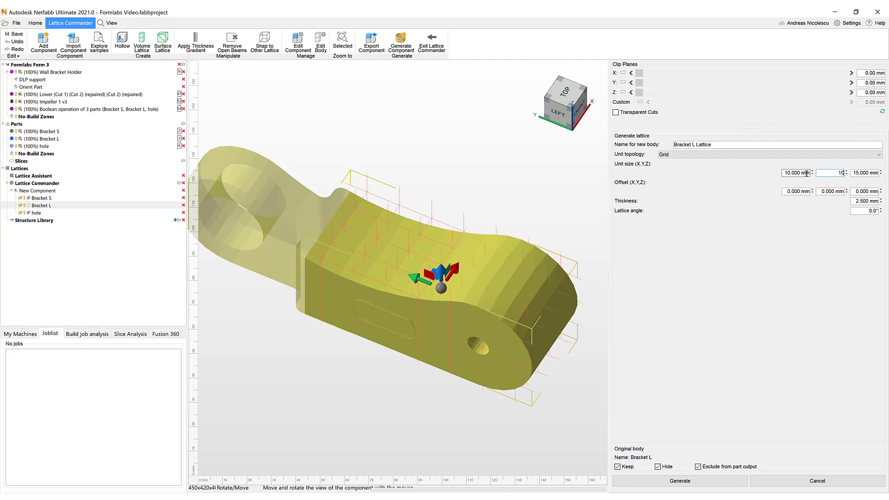
{"action": "right_click_drag", "start_coordinate": [543, 241], "coordinate": [541, 291]}
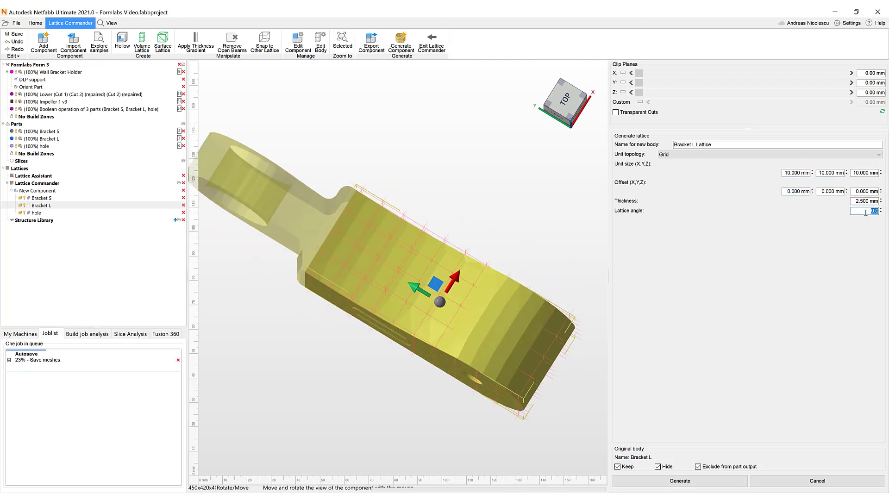
{"action": "key", "text": "Return"}
{"action": "left_click_drag", "start_coordinate": [392, 266], "coordinate": [454, 215]}
{"action": "left_click", "coordinate": [665, 479]}
Step: Remove the open beams from the Bracket L lattice with recursive trimming
{"action": "left_click_drag", "start_coordinate": [345, 264], "coordinate": [386, 193]}
{"action": "right_click_drag", "start_coordinate": [386, 194], "coordinate": [324, 257]}
{"action": "left_click_drag", "start_coordinate": [322, 256], "coordinate": [387, 310]}
{"action": "left_click", "coordinate": [232, 44]}
{"action": "left_click", "coordinate": [702, 485]}
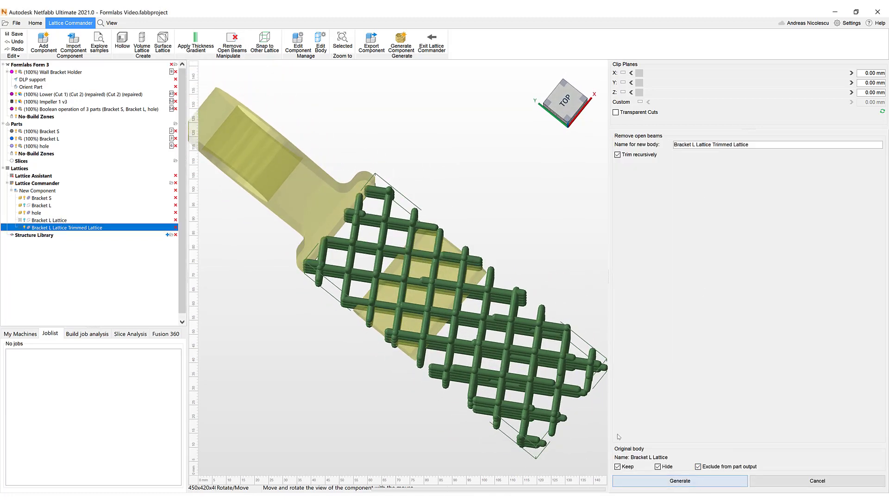
{"action": "right_click_drag", "start_coordinate": [393, 296], "coordinate": [396, 211]}
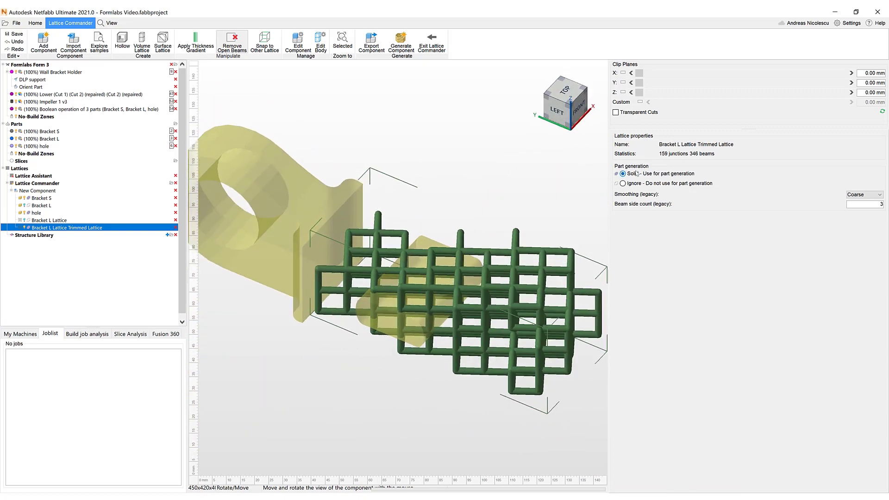
Step: Hollow the Bracket L mesh into a skin with a thickness of 2.5 mm
{"action": "left_click", "coordinate": [67, 220]}
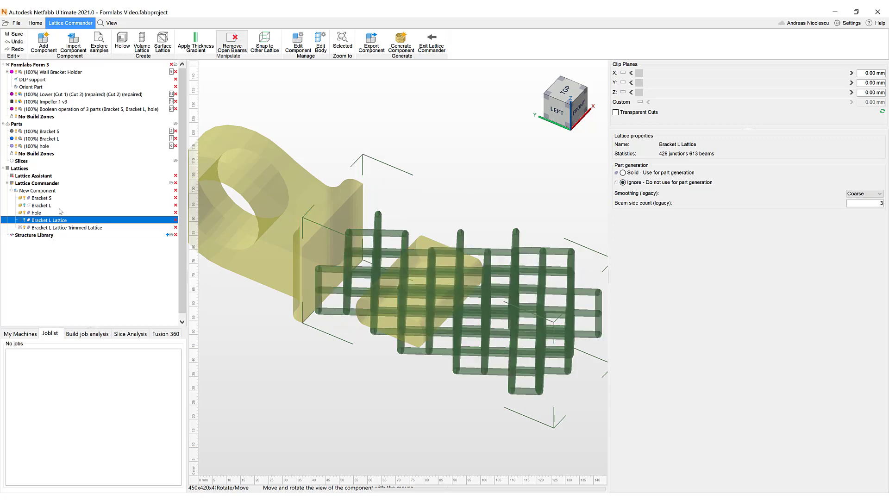
{"action": "left_click", "coordinate": [60, 212]}
{"action": "right_click_drag", "start_coordinate": [417, 278], "coordinate": [448, 265]}
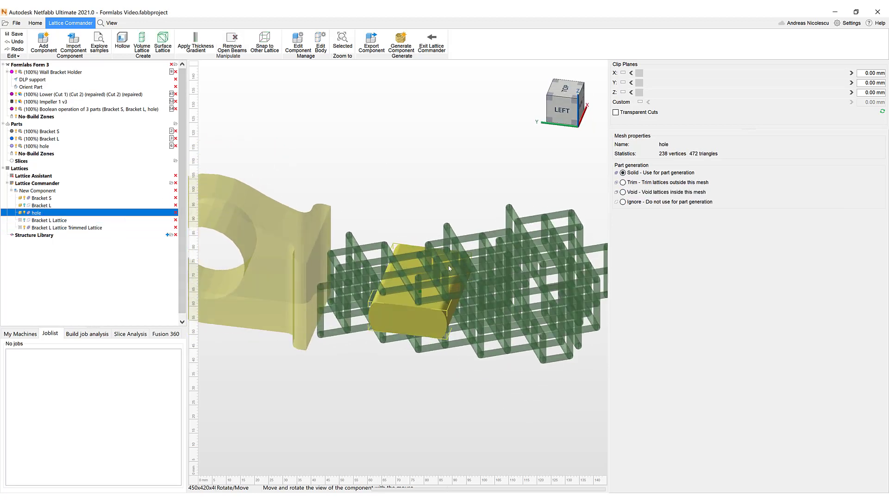
{"action": "left_click", "coordinate": [110, 207]}
{"action": "left_click", "coordinate": [25, 205]}
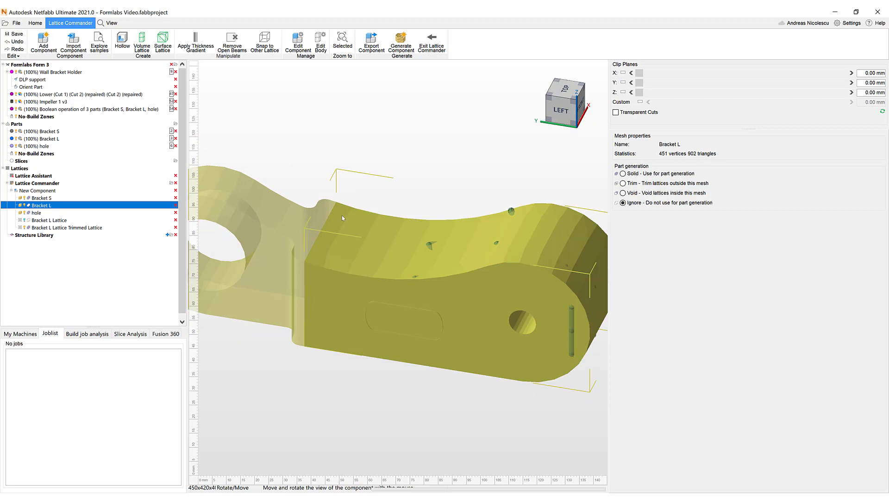
{"action": "right_click_drag", "start_coordinate": [342, 219], "coordinate": [341, 201]}
{"action": "left_click", "coordinate": [123, 44]}
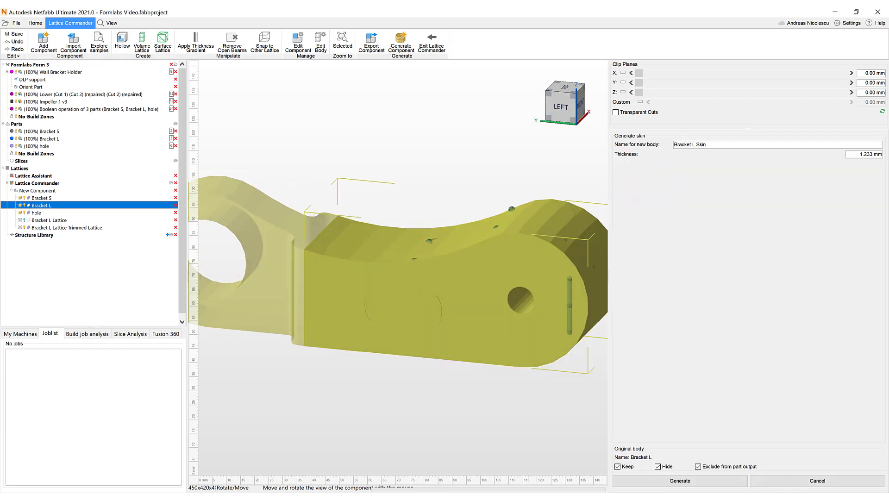
{"action": "left_click", "coordinate": [859, 154]}
{"action": "type", "text": "2,5"}
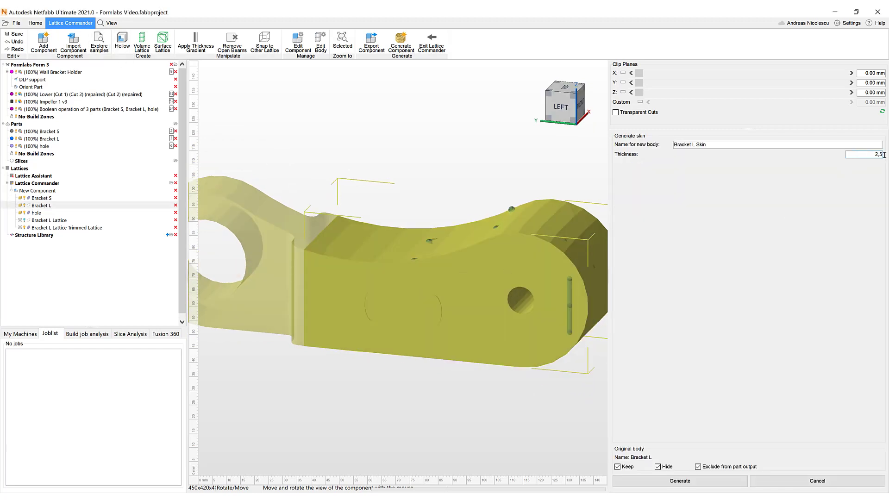
{"action": "left_click", "coordinate": [681, 481]}
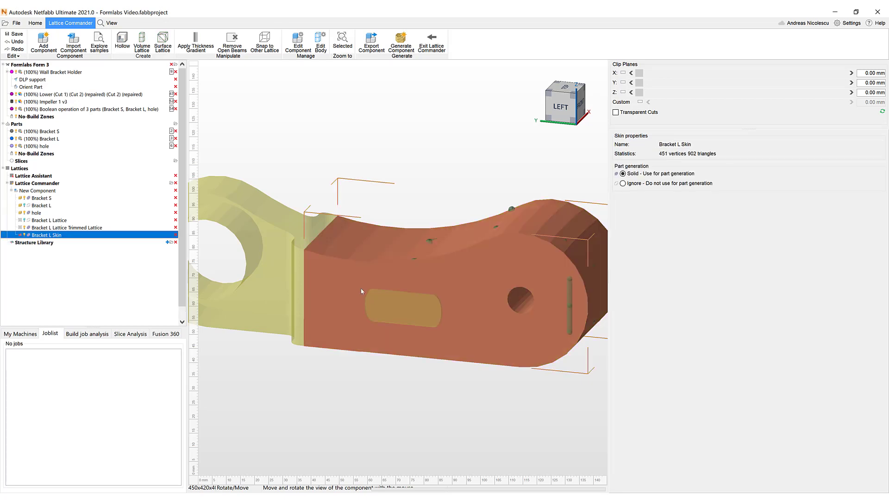
Step: Remove the two flat side surfaces from Bracket L Skin so the lattice is exposed on both sides
{"action": "left_click_drag", "start_coordinate": [277, 271], "coordinate": [366, 297]}
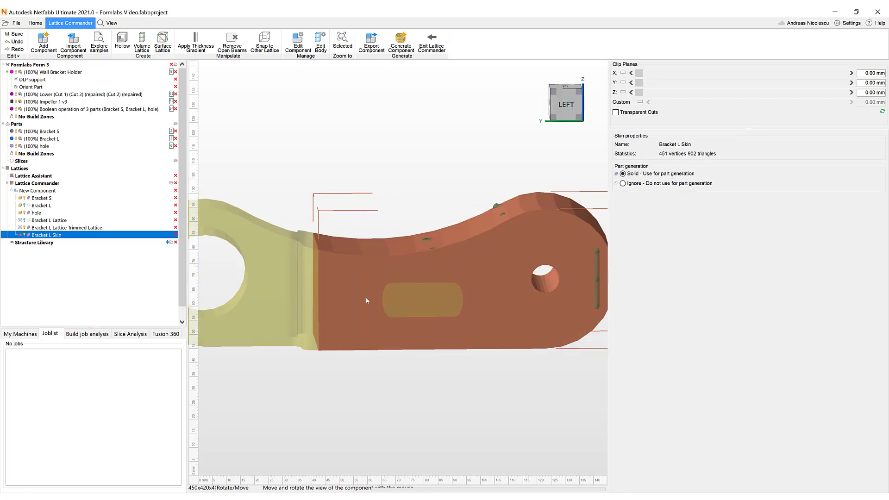
{"action": "double_click", "coordinate": [318, 286]}
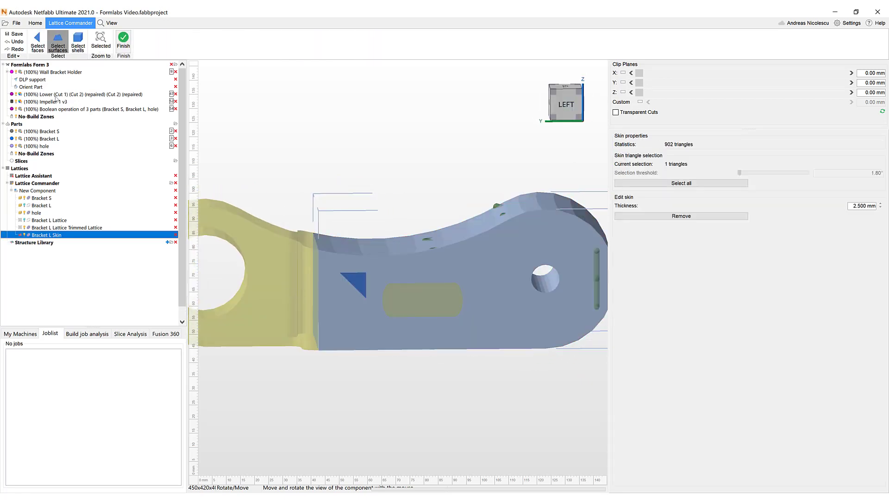
{"action": "left_click", "coordinate": [348, 291]}
{"action": "left_click", "coordinate": [58, 42]}
{"action": "left_click", "coordinate": [349, 305]}
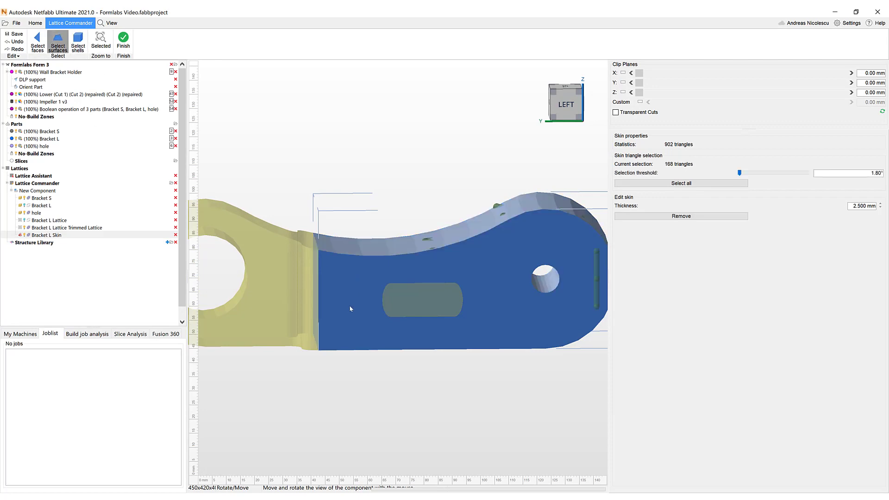
{"action": "key", "text": "Delete"}
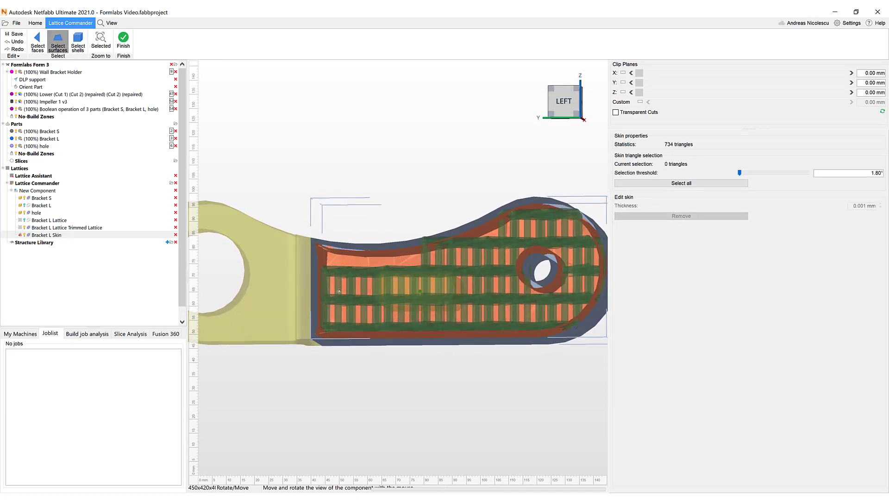
{"action": "right_click_drag", "start_coordinate": [346, 294], "coordinate": [286, 280]}
{"action": "left_click", "coordinate": [440, 303]}
{"action": "key", "text": "Delete"}
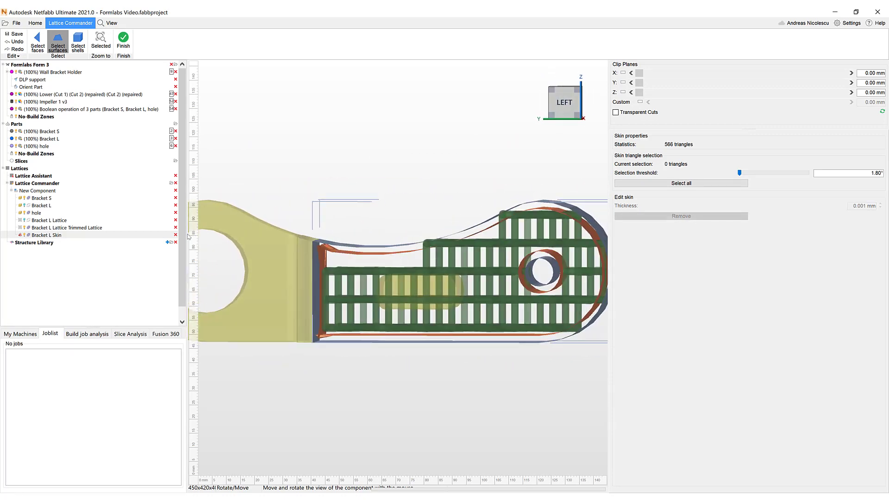
Step: Generate a skin from the hole body with a thickness of 1 mm
{"action": "left_click", "coordinate": [41, 214]}
{"action": "mouse_move", "coordinate": [418, 289]}
{"action": "right_mouse_down"}
{"action": "mouse_move", "coordinate": [383, 290]}
{"action": "mouse_move", "coordinate": [419, 290]}
{"action": "mouse_move", "coordinate": [411, 296]}
{"action": "right_mouse_up"}
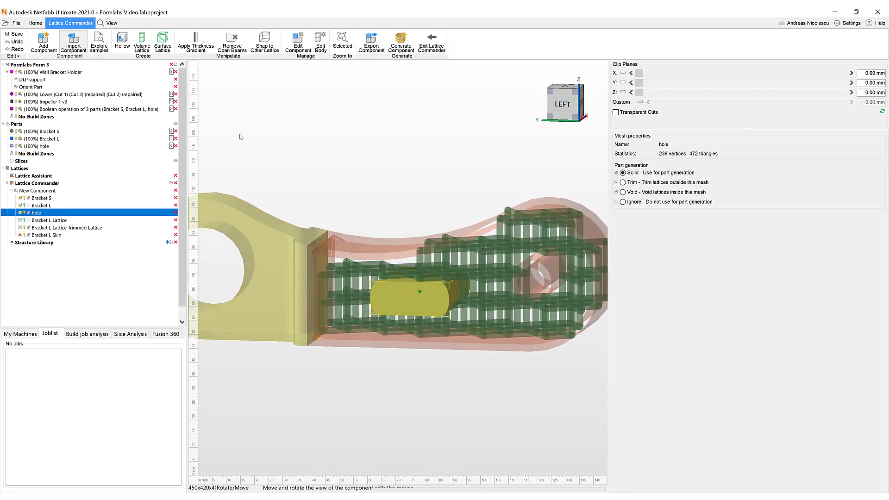
{"action": "left_click", "coordinate": [140, 45]}
{"action": "left_click", "coordinate": [140, 47]}
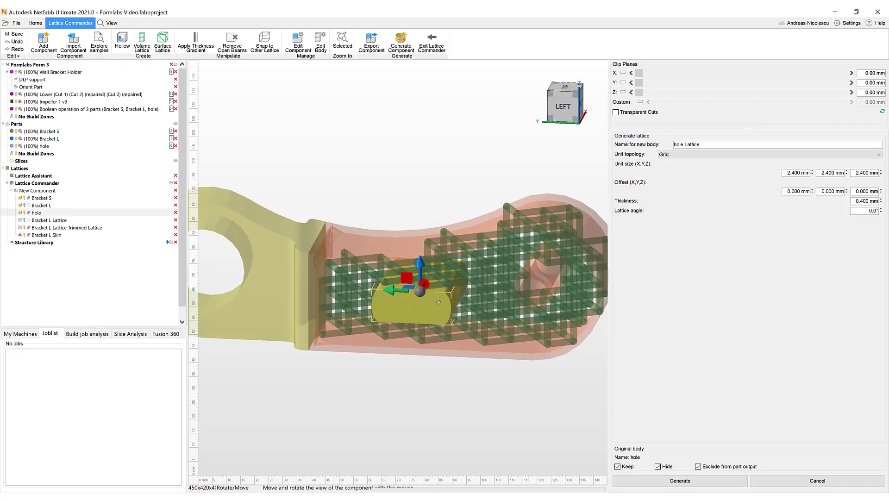
{"action": "left_click", "coordinate": [163, 44]}
{"action": "double_click", "coordinate": [858, 156]}
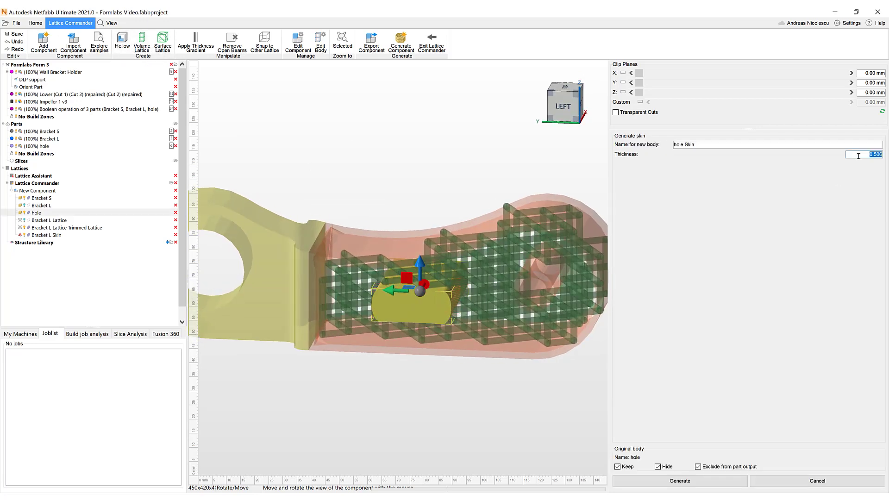
{"action": "type", "text": "1"}
{"action": "left_click", "coordinate": [680, 480]}
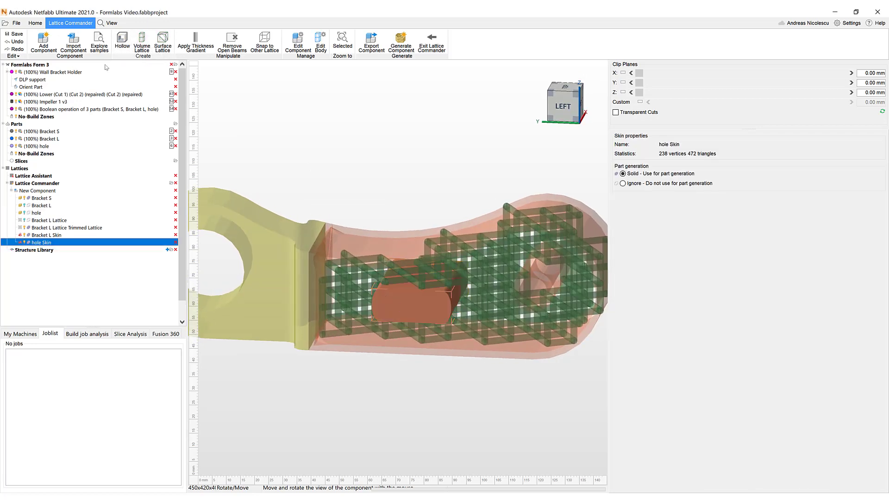
Step: Remove the two flat end surfaces from the hole skin and finish editing it
{"action": "left_click", "coordinate": [57, 42]}
{"action": "left_click", "coordinate": [410, 308]}
{"action": "left_click", "coordinate": [681, 217]}
{"action": "right_click_drag", "start_coordinate": [431, 277], "coordinate": [215, 269]}
{"action": "left_click", "coordinate": [416, 298]}
{"action": "left_click", "coordinate": [681, 216]}
{"action": "right_click_drag", "start_coordinate": [296, 268], "coordinate": [526, 293]}
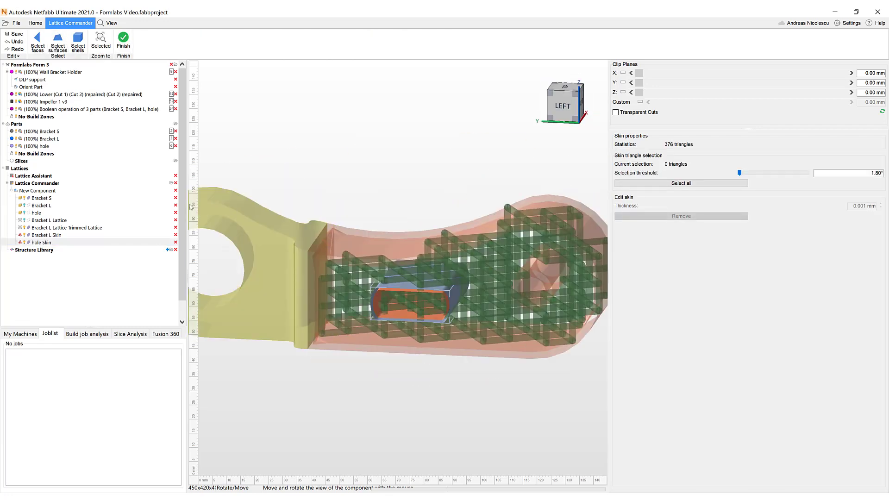
{"action": "left_click", "coordinate": [123, 39]}
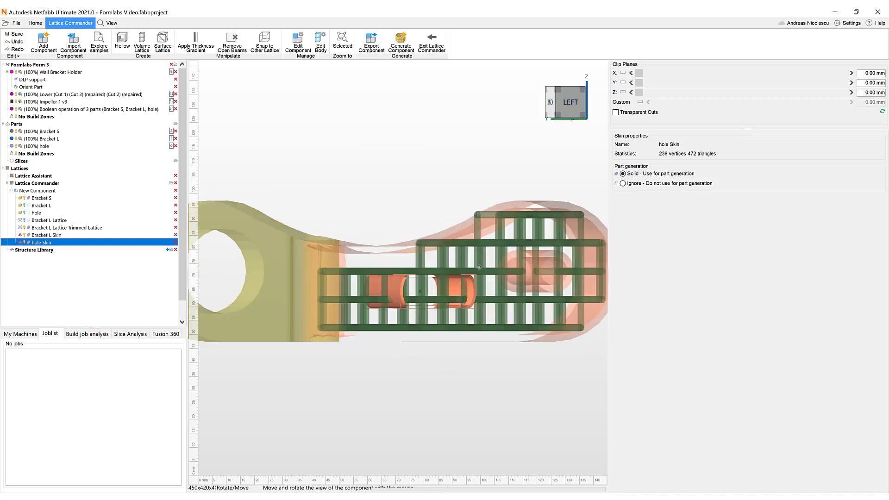
Step: Set the part generation role of hole to Void and of Bracket L to Trim
{"action": "left_click", "coordinate": [37, 213]}
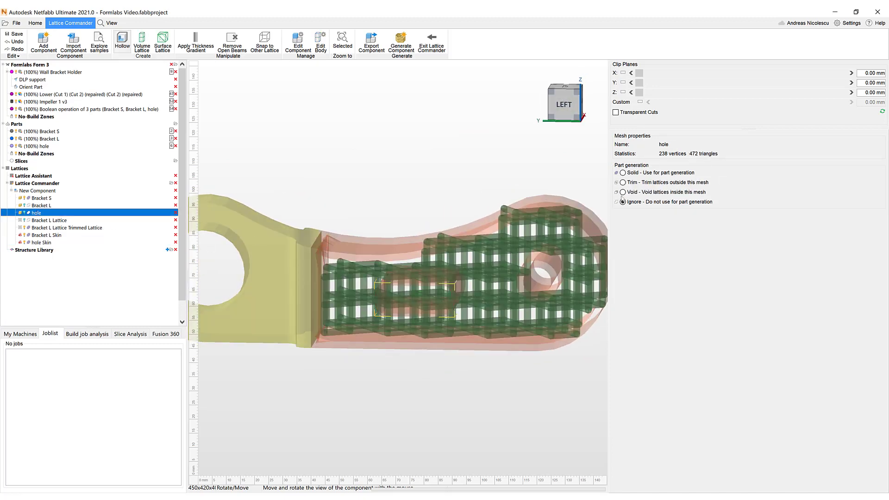
{"action": "left_click", "coordinate": [37, 199]}
{"action": "left_click", "coordinate": [38, 206]}
{"action": "right_click_drag", "start_coordinate": [584, 199], "coordinate": [561, 216]}
{"action": "key", "text": "Down"}
{"action": "key", "text": "Down"}
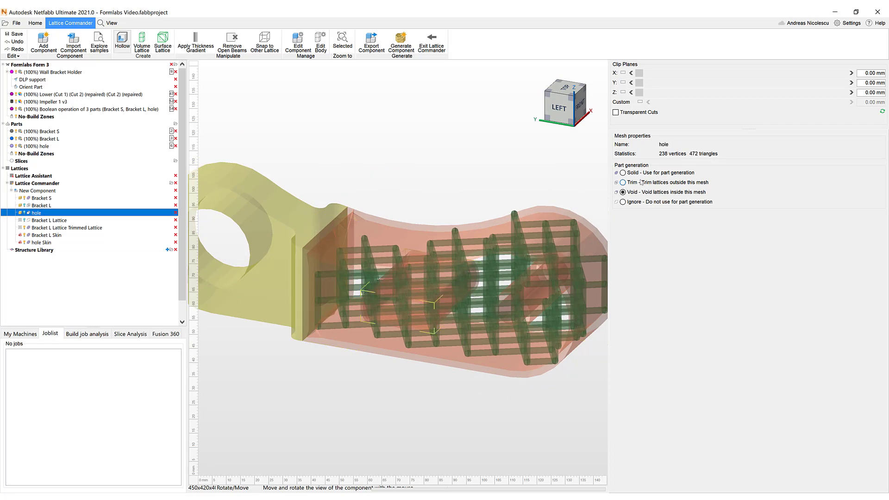
{"action": "left_click", "coordinate": [89, 226]}
{"action": "right_click_drag", "start_coordinate": [314, 338], "coordinate": [344, 323]}
Step: Set New Component's generated part type to the legacy part mesh and generate the component
{"action": "left_click", "coordinate": [39, 190]}
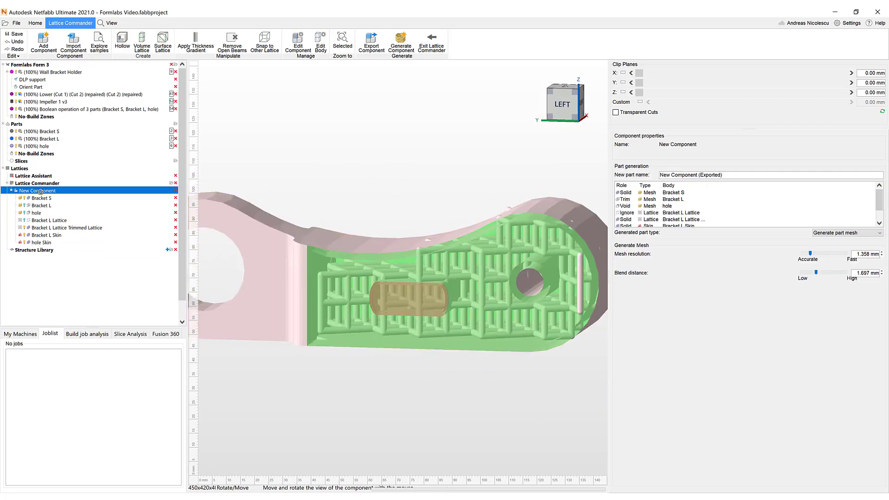
{"action": "left_click", "coordinate": [873, 234]}
{"action": "left_click", "coordinate": [844, 246]}
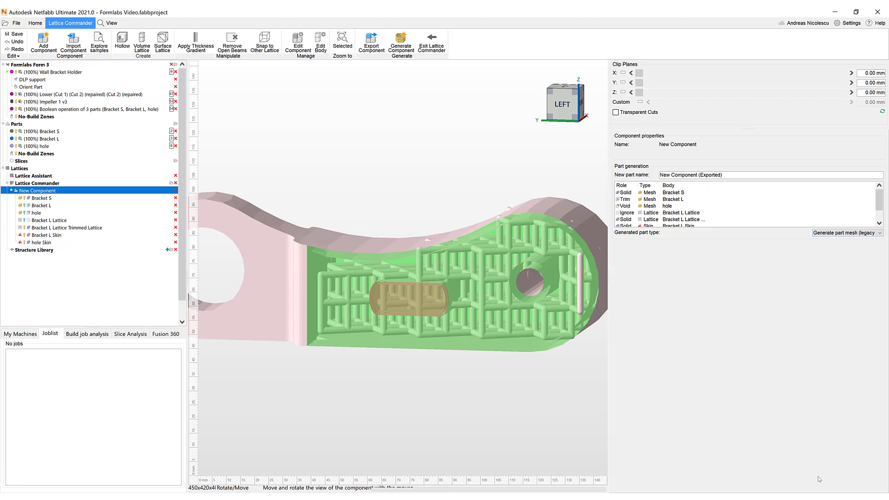
{"action": "left_click", "coordinate": [401, 42]}
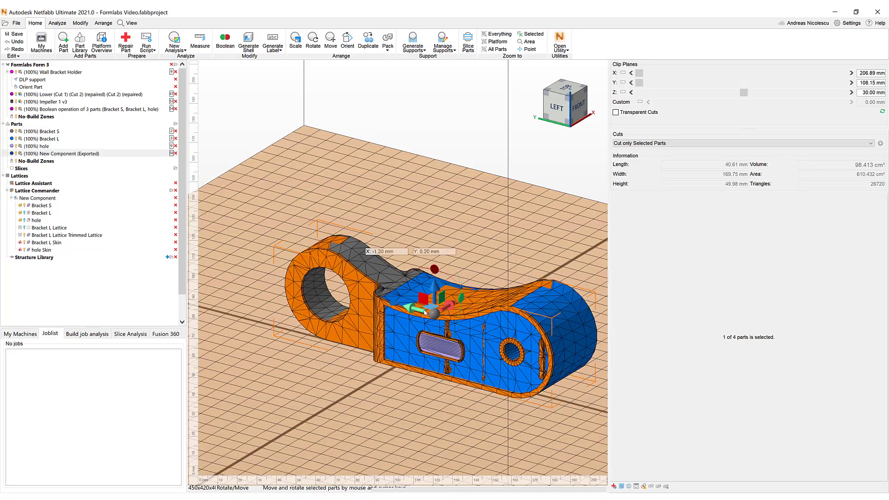
Step: Move the generated part away from the original bracket bodies and inspect its lattice side
{"action": "left_click_drag", "start_coordinate": [425, 313], "coordinate": [273, 333]}
{"action": "right_click_drag", "start_coordinate": [273, 333], "coordinate": [371, 323]}
{"action": "scroll", "coordinate": [378, 328], "scroll_direction": "up", "scroll_amount": 3}
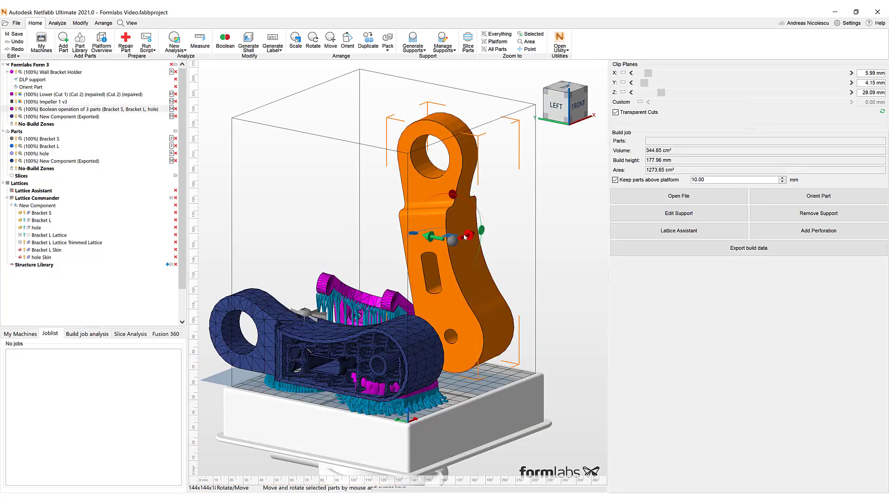
Step: Rotate the lattice bracket from its lying position and move it within the Form 3 build volume
{"action": "left_click", "coordinate": [237, 327]}
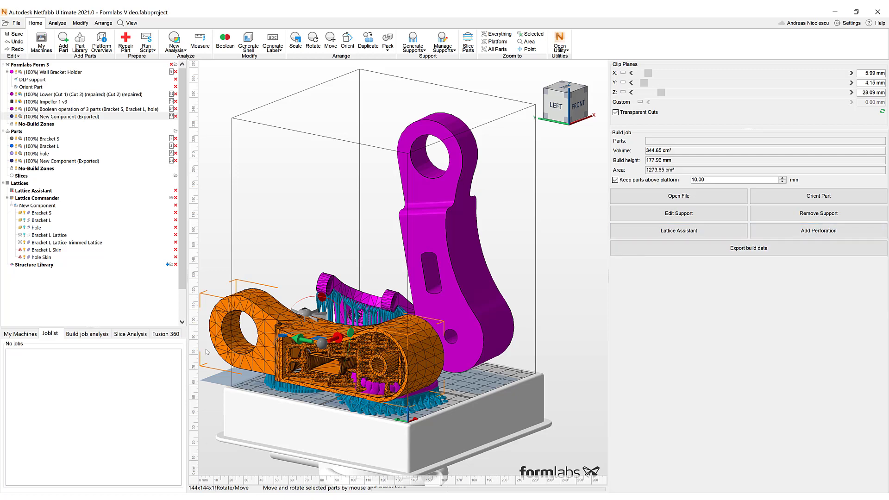
{"action": "left_click_drag", "start_coordinate": [322, 297], "coordinate": [364, 347]}
{"action": "left_click_drag", "start_coordinate": [321, 342], "coordinate": [374, 354]}
Step: Delete the solid Boolean bracket from the Form 3 workspace
{"action": "left_click", "coordinate": [442, 284]}
{"action": "key", "text": "Delete"}
{"action": "key", "text": "Return"}
Step: Position the lattice bracket upright and slightly tilted inside the build volume, clear of the other supported parts
{"action": "left_click", "coordinate": [368, 288]}
{"action": "left_click_drag", "start_coordinate": [373, 251], "coordinate": [476, 244]}
{"action": "left_click_drag", "start_coordinate": [478, 201], "coordinate": [472, 203]}
{"action": "right_click_drag", "start_coordinate": [456, 291], "coordinate": [478, 298]}
{"action": "left_click_drag", "start_coordinate": [462, 200], "coordinate": [442, 206]}
{"action": "left_click_drag", "start_coordinate": [459, 242], "coordinate": [444, 244]}
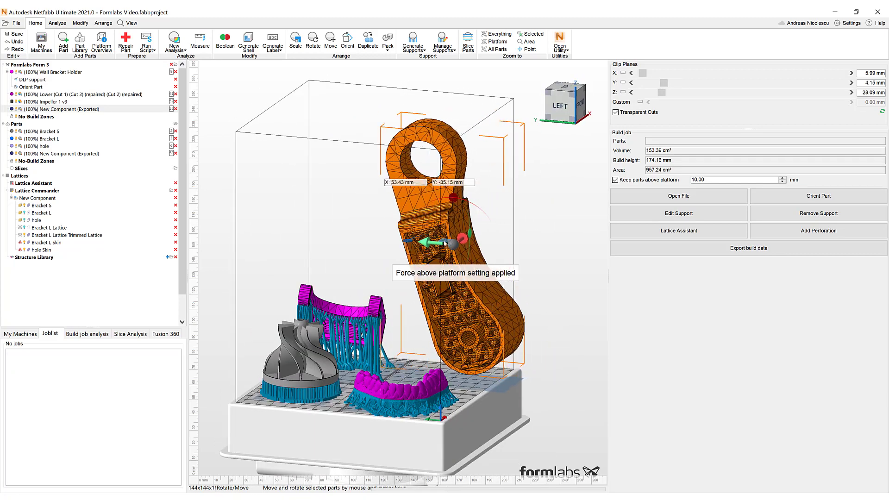
{"action": "left_click_drag", "start_coordinate": [444, 243], "coordinate": [426, 242]}
{"action": "right_click_drag", "start_coordinate": [350, 269], "coordinate": [385, 269]}
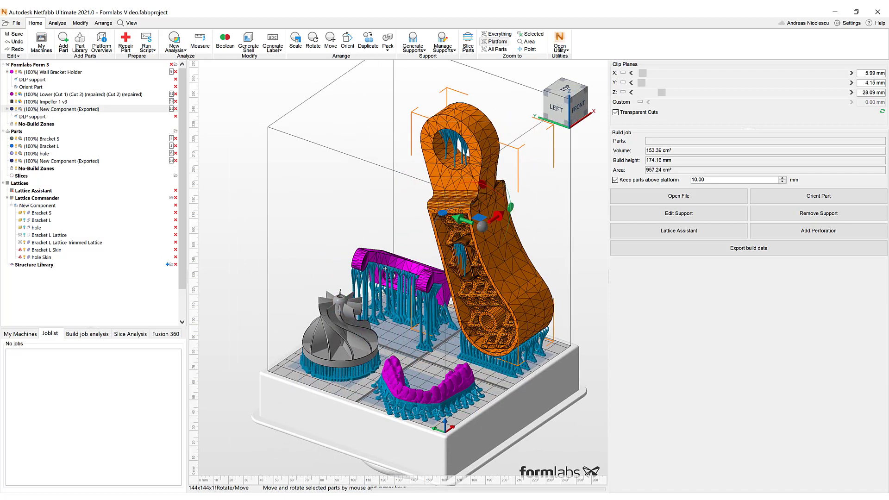